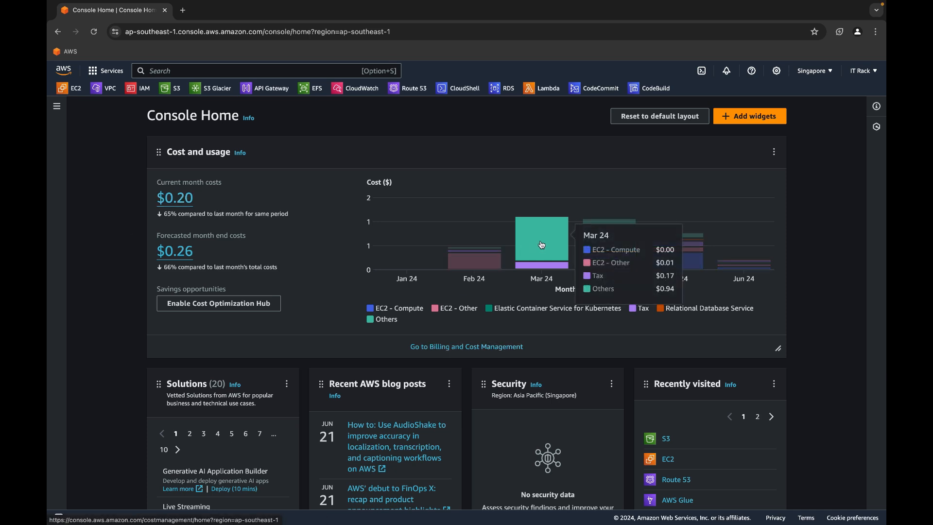
# Search the console services for s3 and open the S3 service.
pyautogui.scroll(-2, 296, 339)
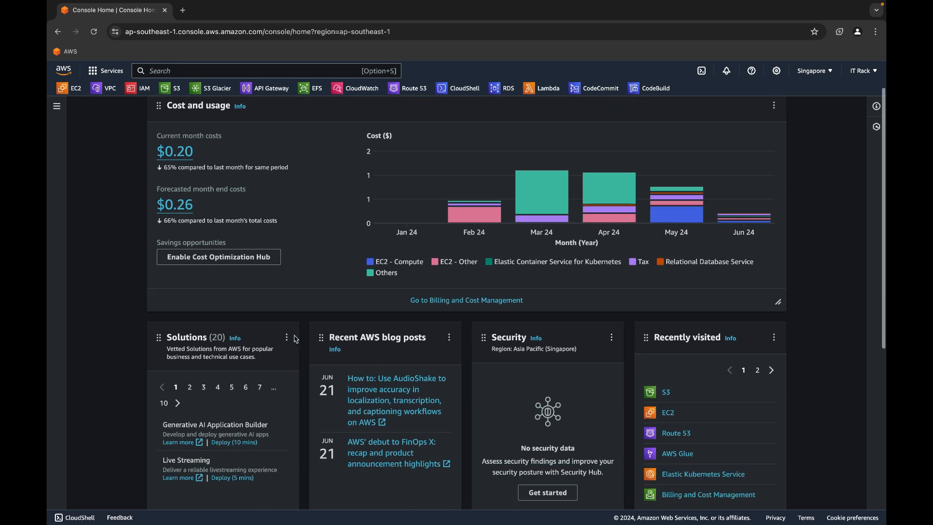
pyautogui.scroll(2, 295, 339)
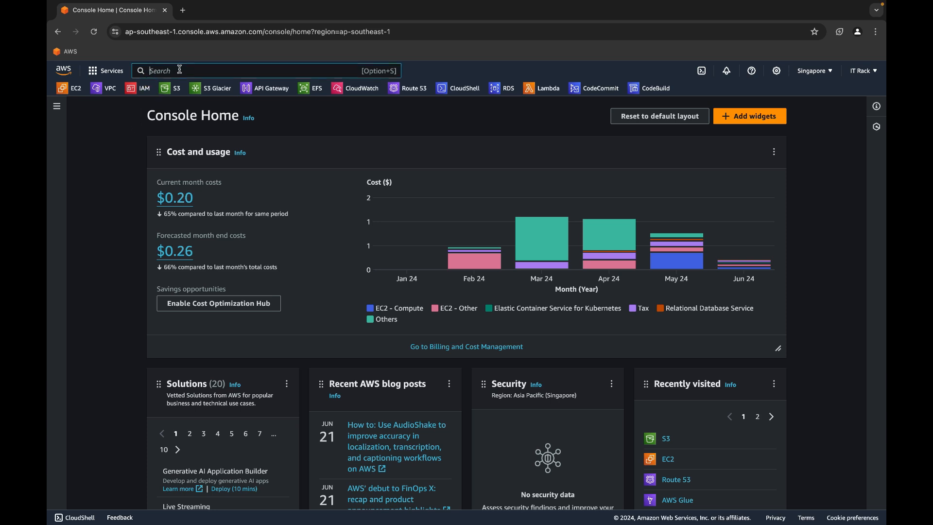
pyautogui.write('s3')
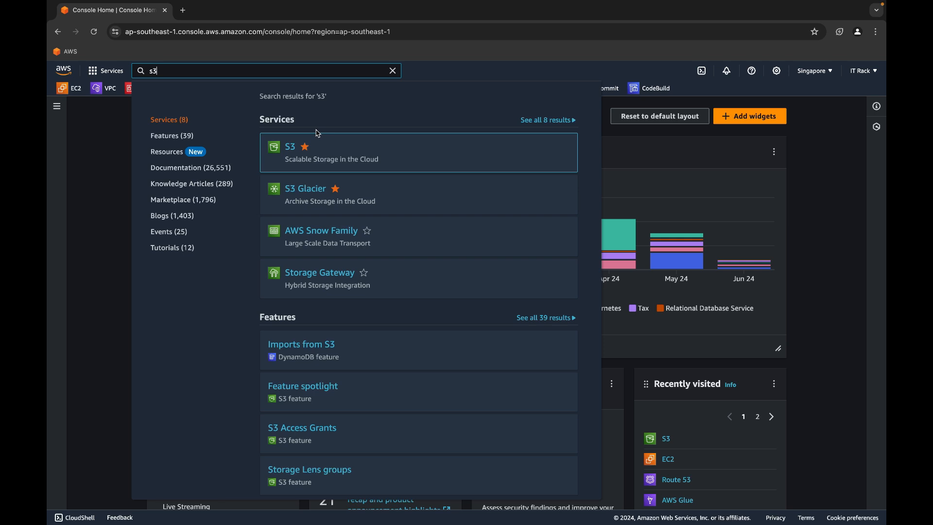
pyautogui.click(289, 147)
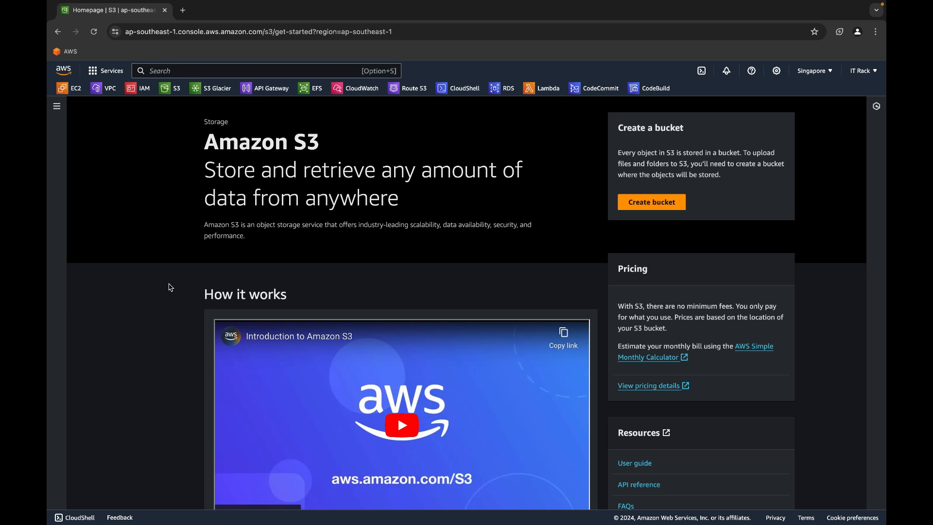
# Look through the Amazon S3 overview page, including how it works, benefits and features, use cases and case studies.
pyautogui.scroll(-2, 171, 287)
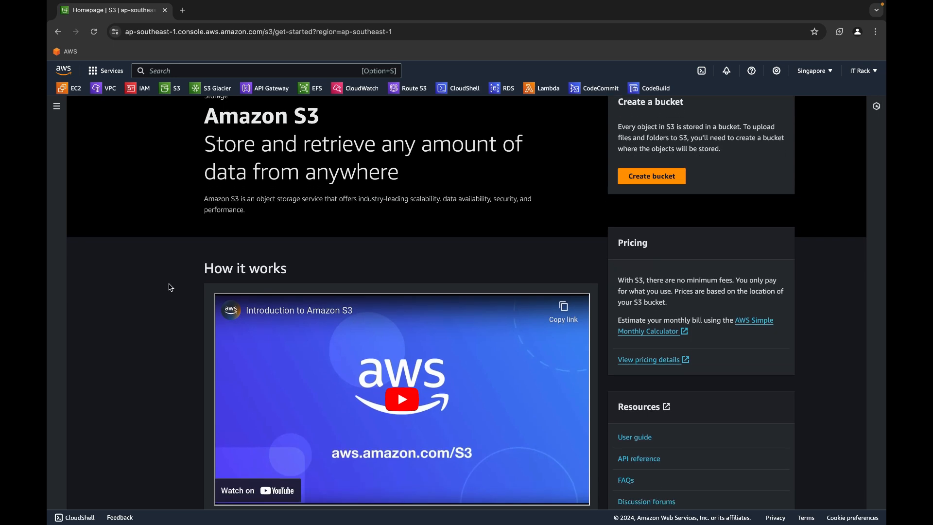
pyautogui.scroll(2, 170, 287)
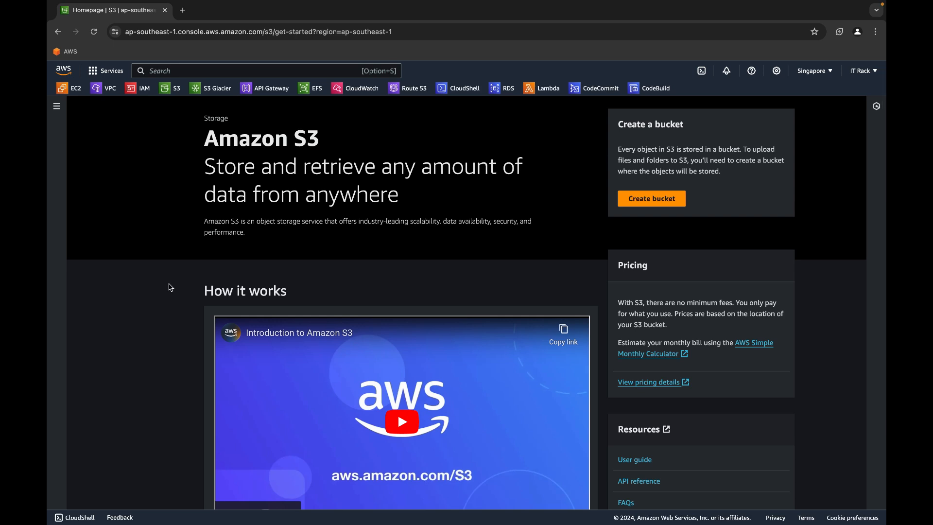
pyautogui.scroll(-2, 171, 287)
pyautogui.scroll(1, 170, 288)
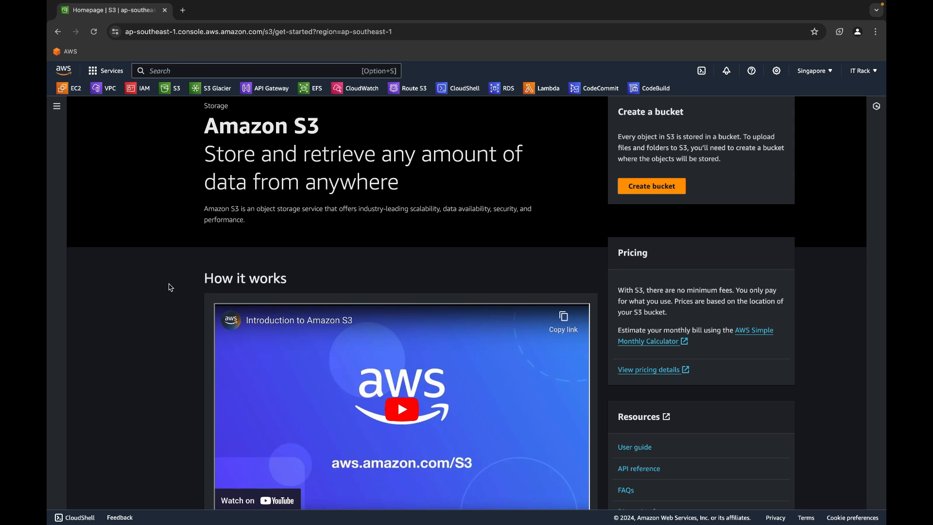
pyautogui.scroll(-1, 170, 287)
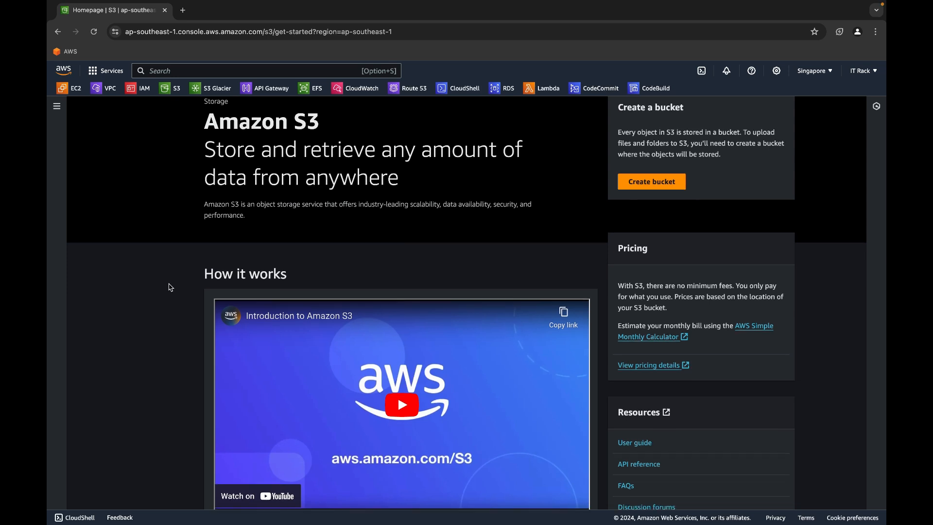
pyautogui.scroll(-4, 171, 288)
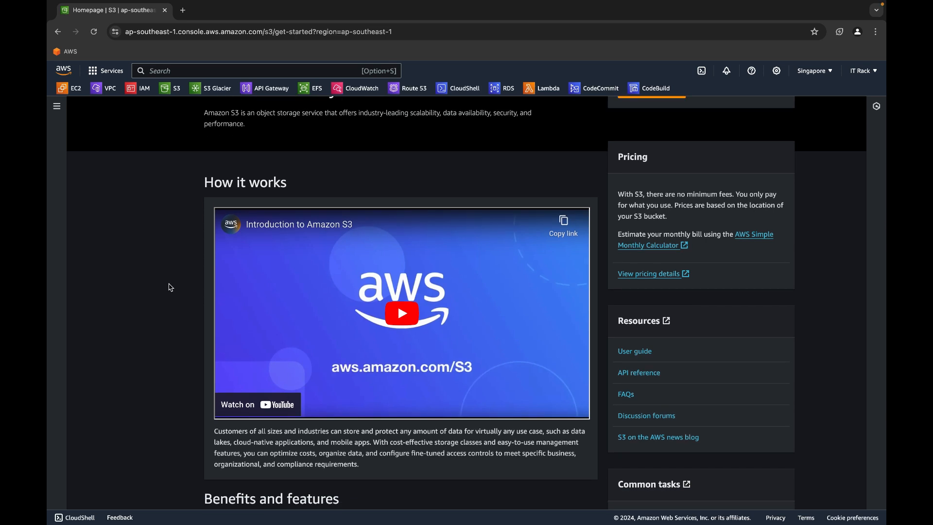
pyautogui.scroll(-1, 170, 287)
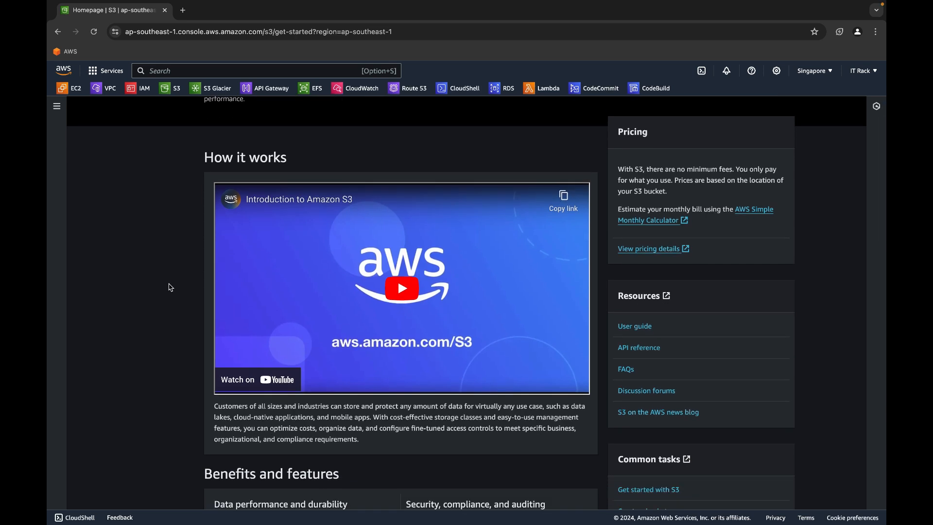
pyautogui.scroll(-10, 171, 287)
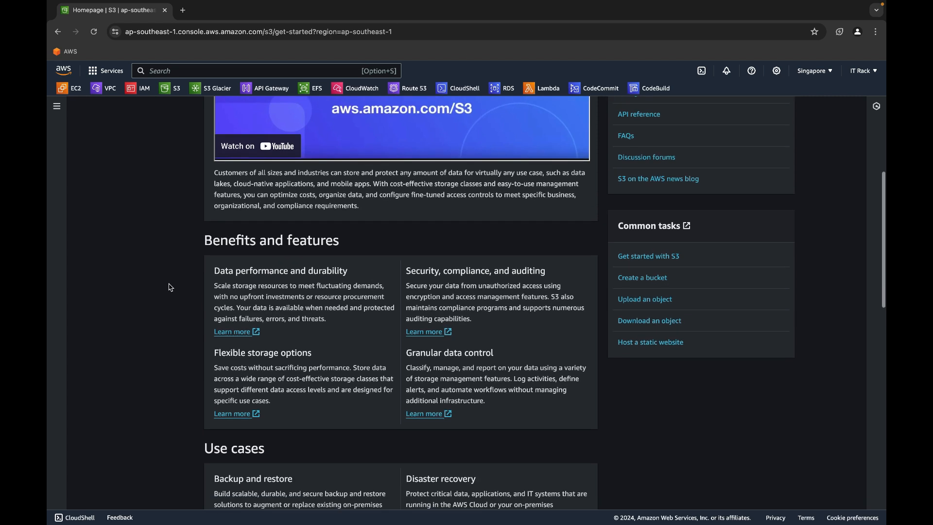
pyautogui.scroll(-2, 169, 288)
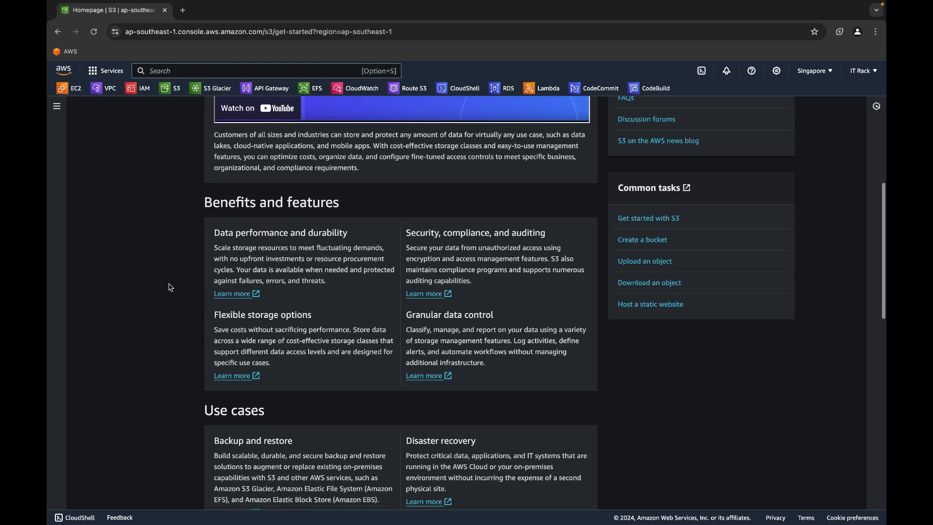
pyautogui.scroll(-17, 356, 349)
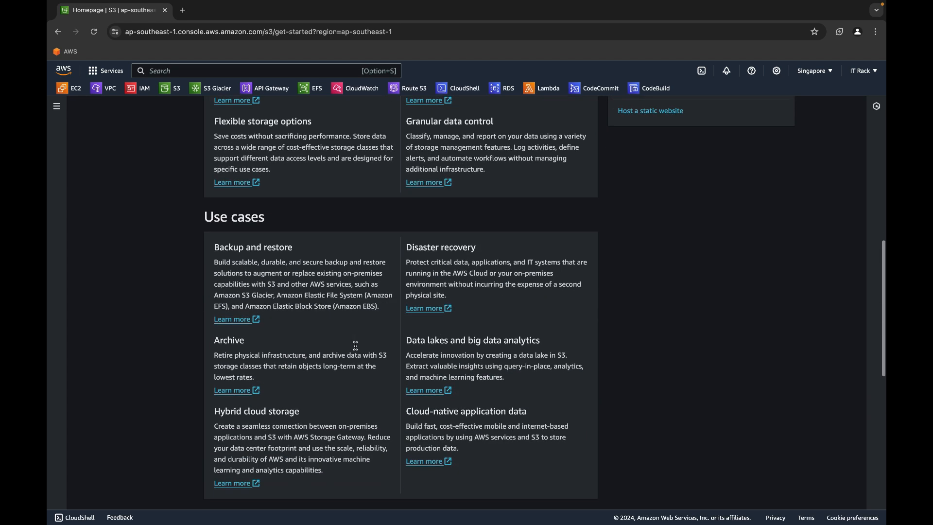
pyautogui.scroll(-4, 357, 348)
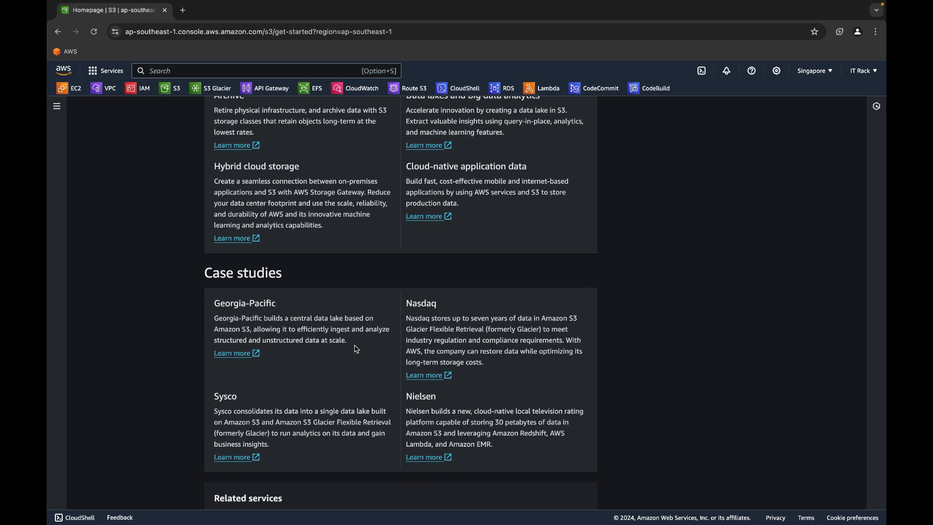
pyautogui.scroll(20, 356, 349)
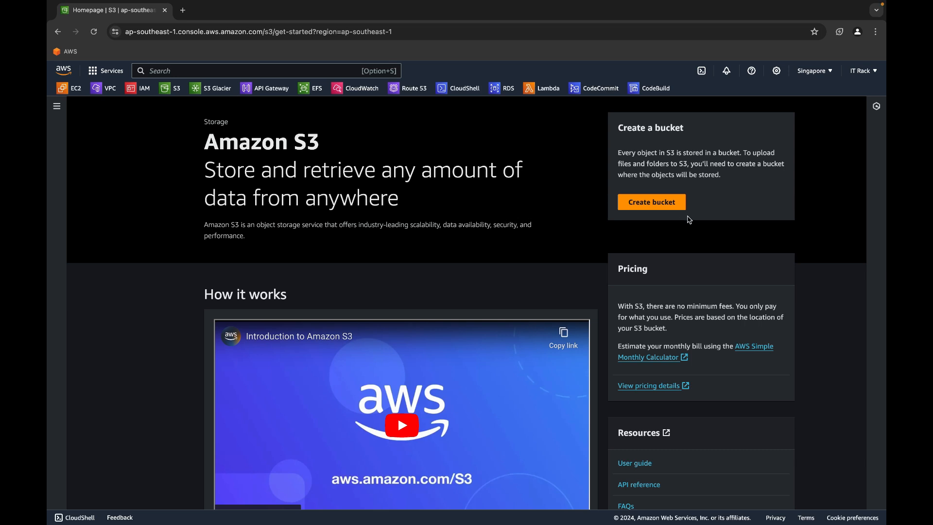
# Start creating a new S3 bucket and enter testbucket as its name.
pyautogui.click(654, 206)
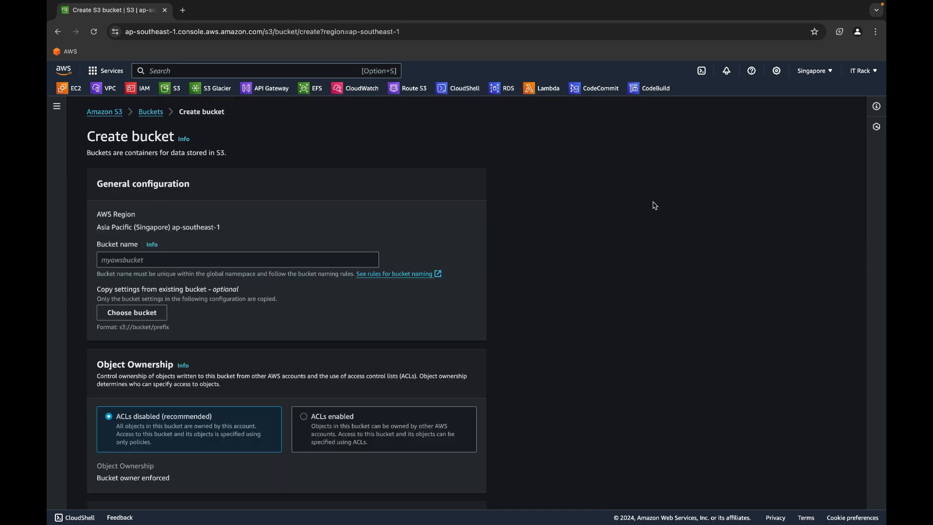
pyautogui.scroll(-2, 306, 202)
pyautogui.scroll(1, 306, 203)
pyautogui.click(295, 234)
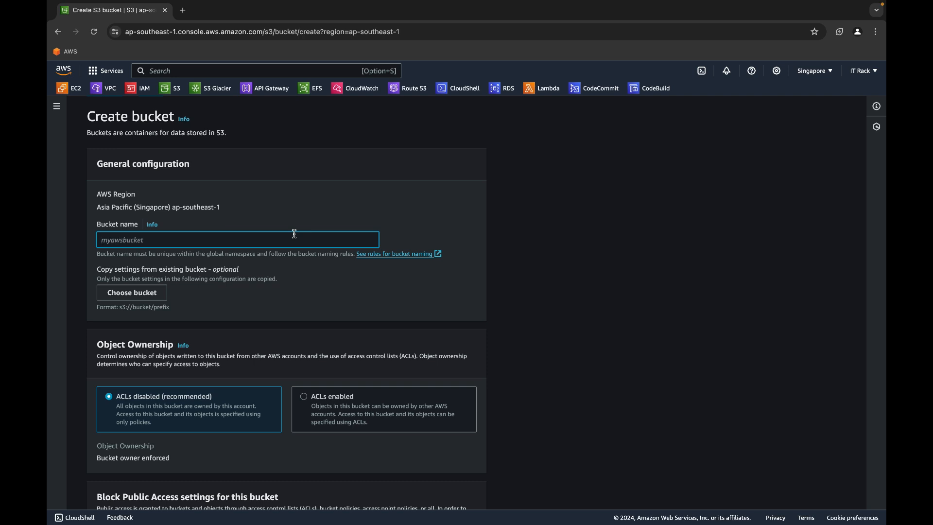
pyautogui.write('testbucket')
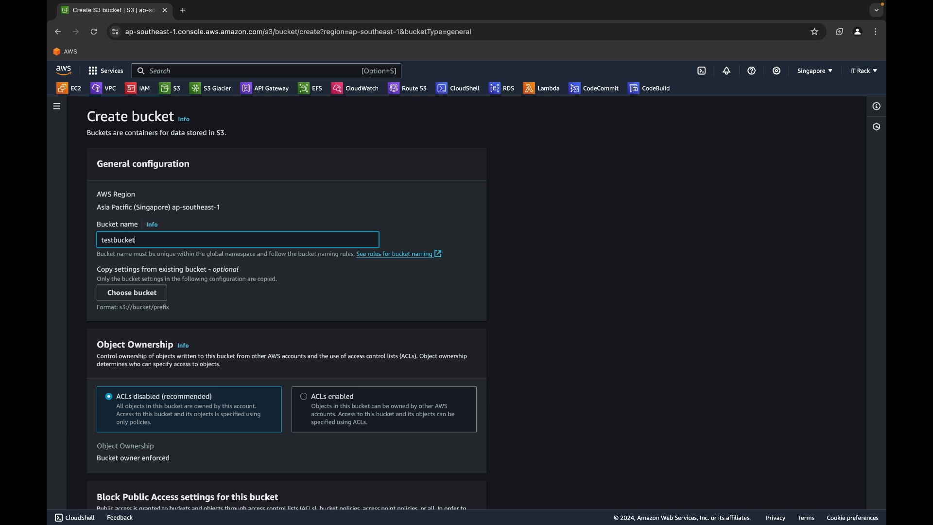
pyautogui.press('Tab')
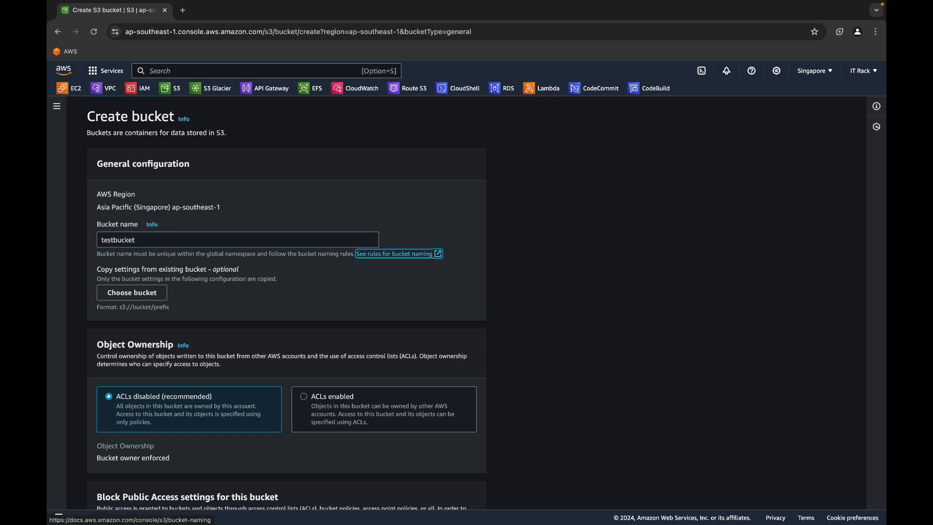
# Review the new bucket's Object Ownership options and Block Public Access settings.
pyautogui.scroll(-1, 349, 294)
pyautogui.scroll(-2, 396, 303)
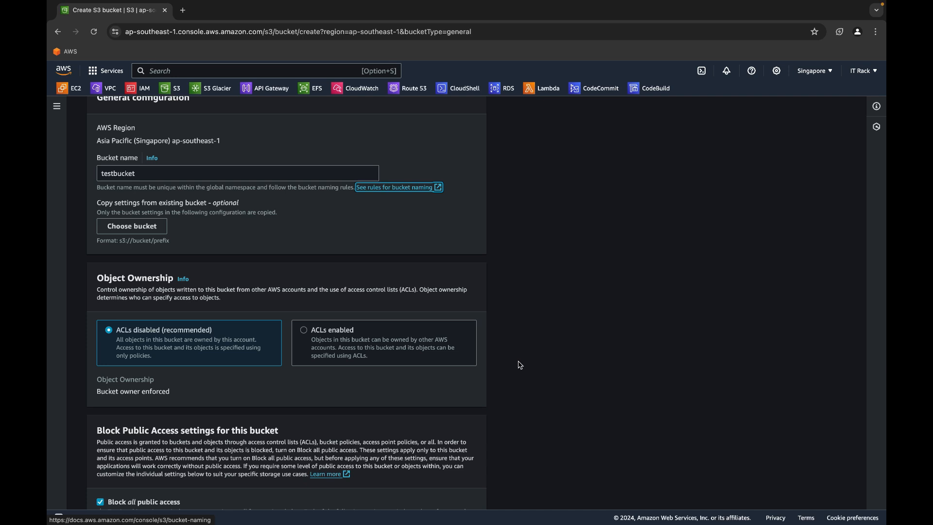
pyautogui.scroll(-3, 520, 364)
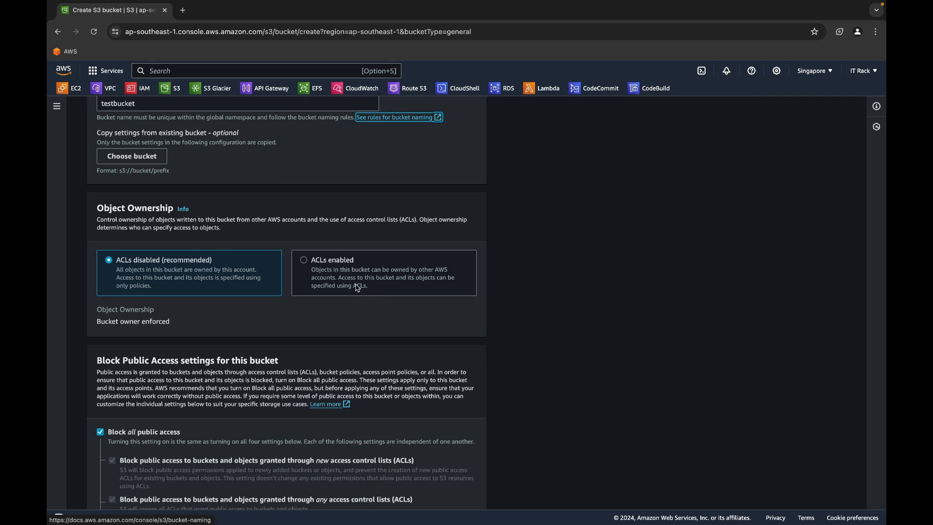
pyautogui.scroll(-1, 358, 287)
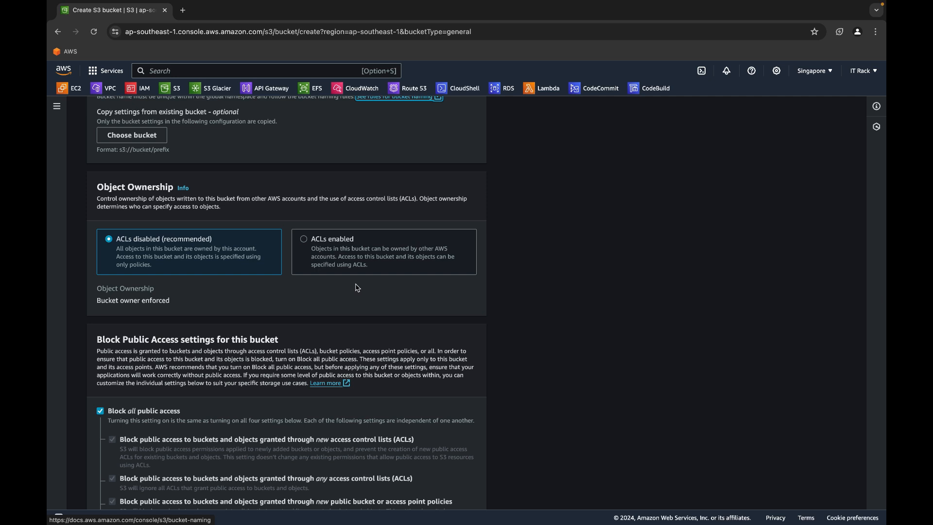
pyautogui.scroll(-2, 357, 287)
pyautogui.scroll(-3, 499, 337)
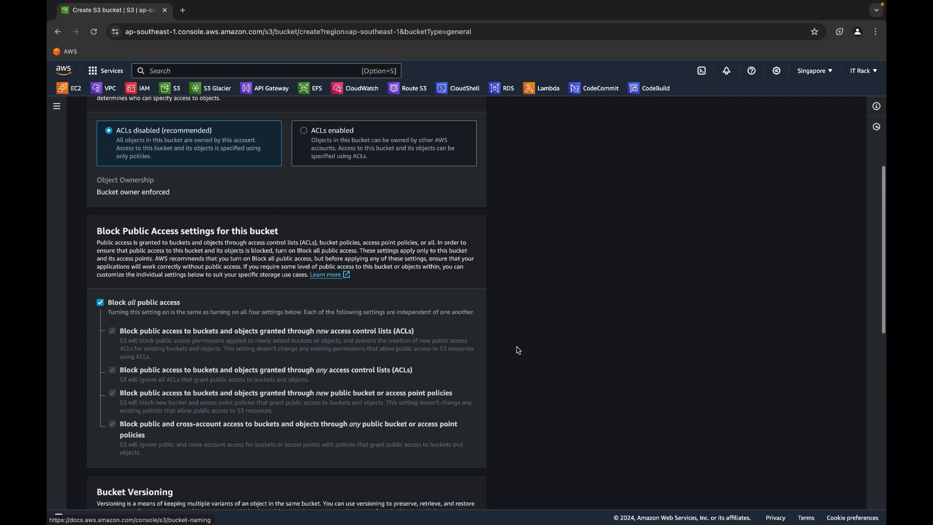
pyautogui.scroll(-1, 518, 348)
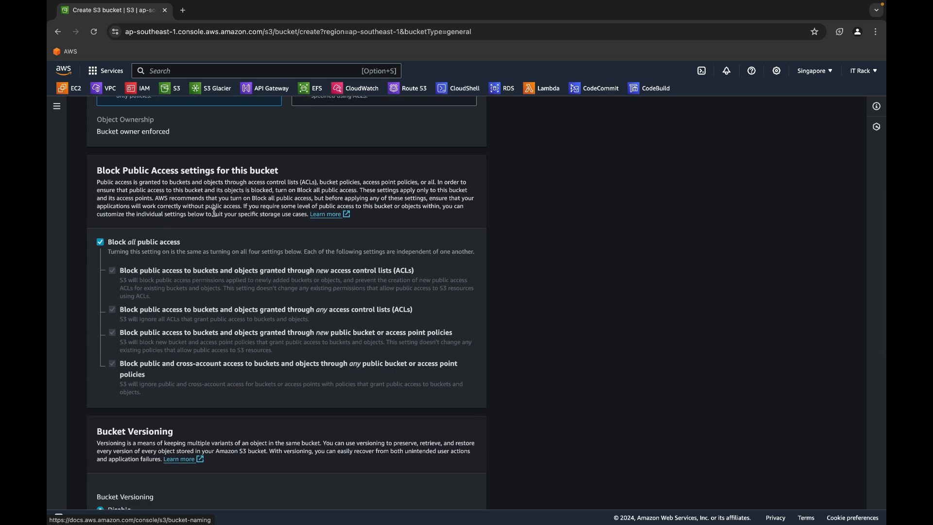
# Turn off Block all public access to read the resulting warning, and turn the setting back on.
pyautogui.click(100, 242)
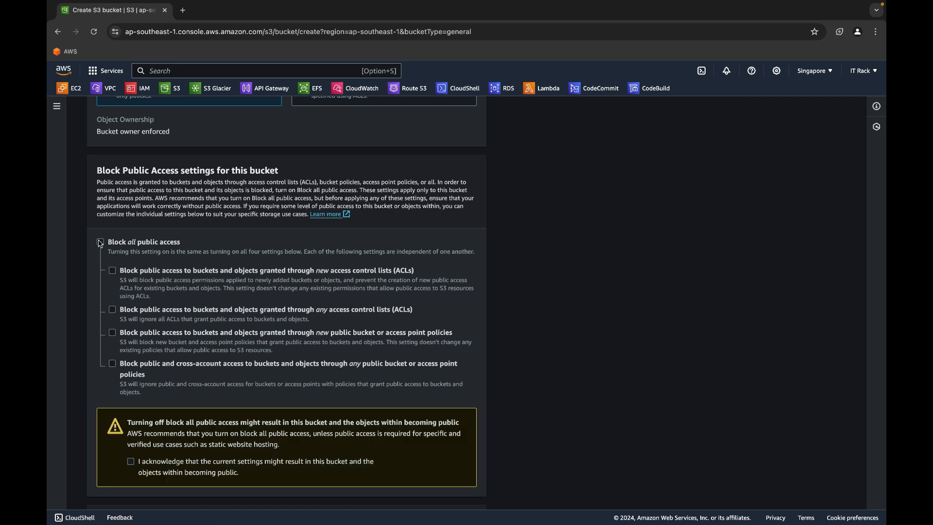
pyautogui.scroll(-3, 146, 363)
pyautogui.moveTo(145, 363); pyautogui.dragTo(228, 382)
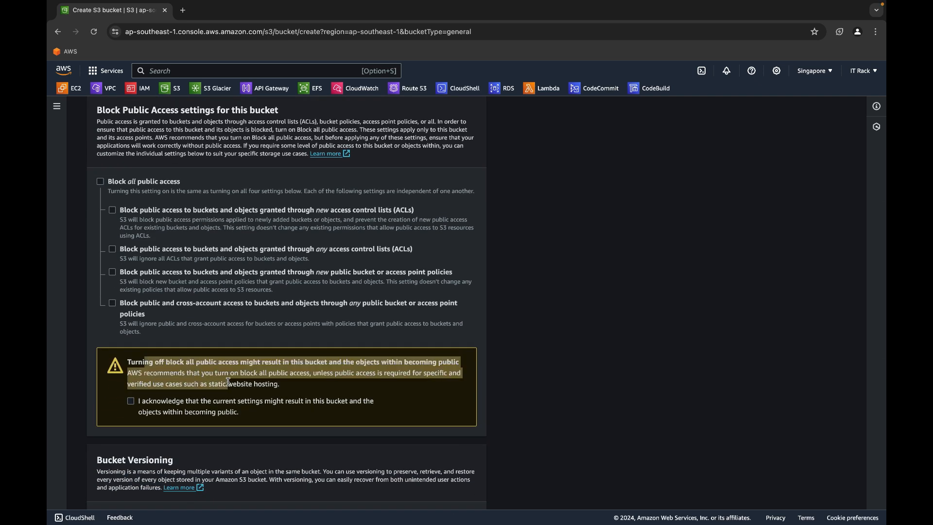
pyautogui.click(80, 327)
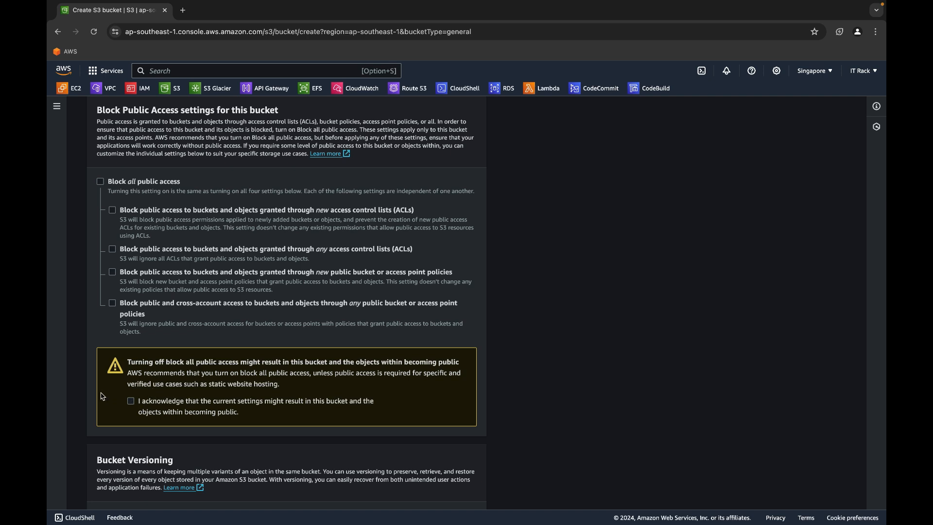
pyautogui.scroll(1, 102, 396)
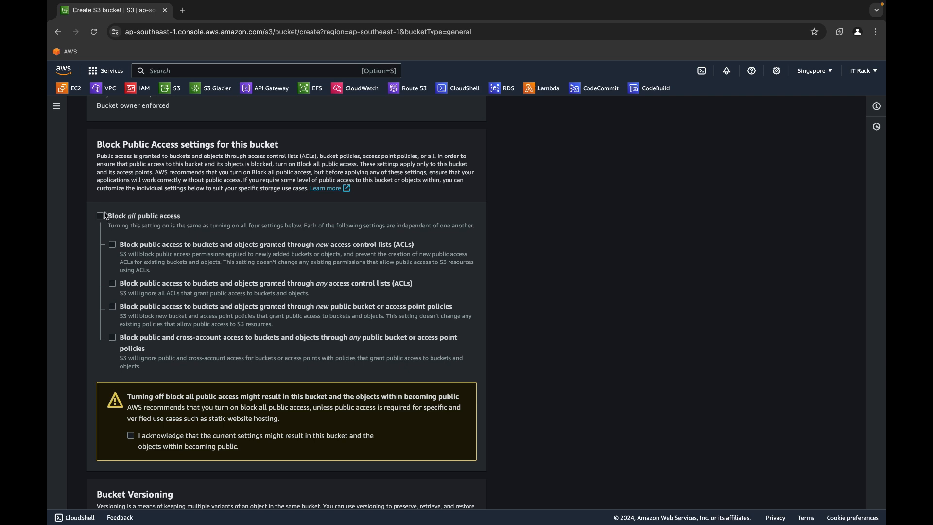
pyautogui.click(101, 216)
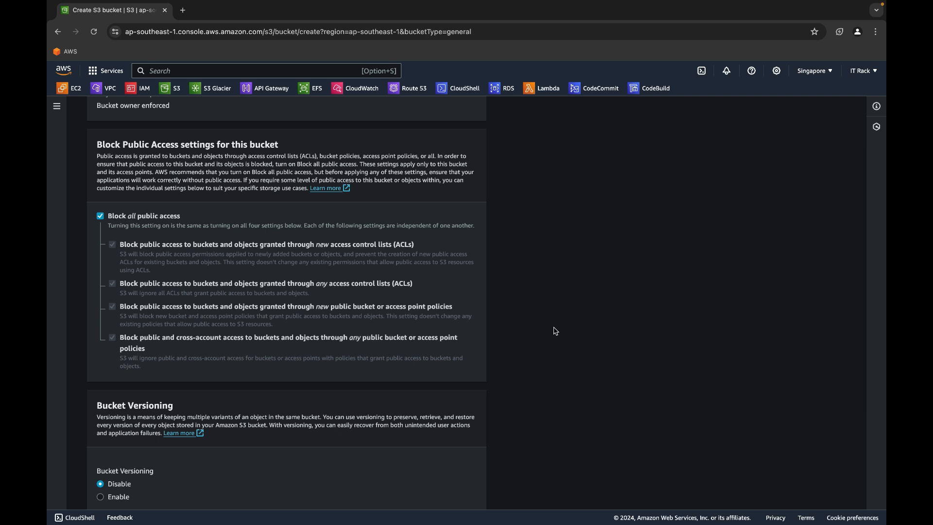
# Add a tag to the bucket with the key Name and the value Dev.
pyautogui.scroll(-3, 556, 335)
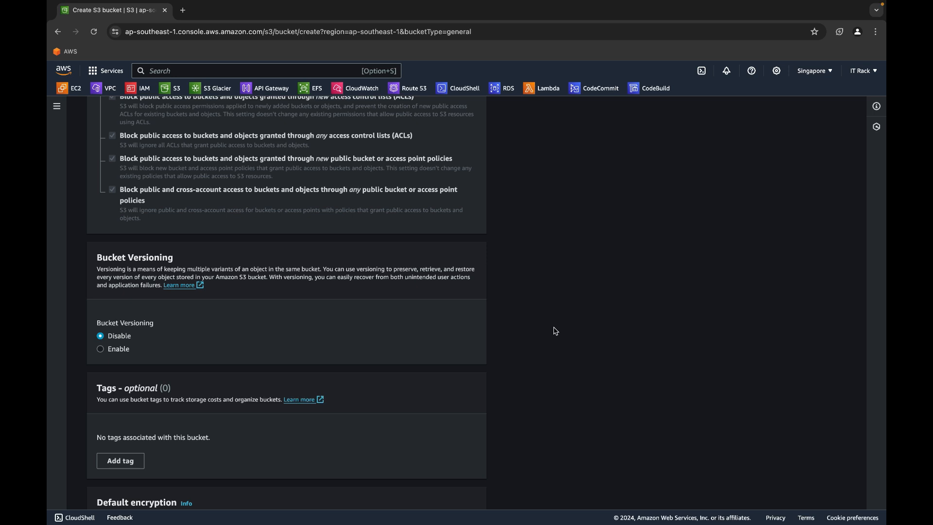
pyautogui.scroll(-2, 555, 332)
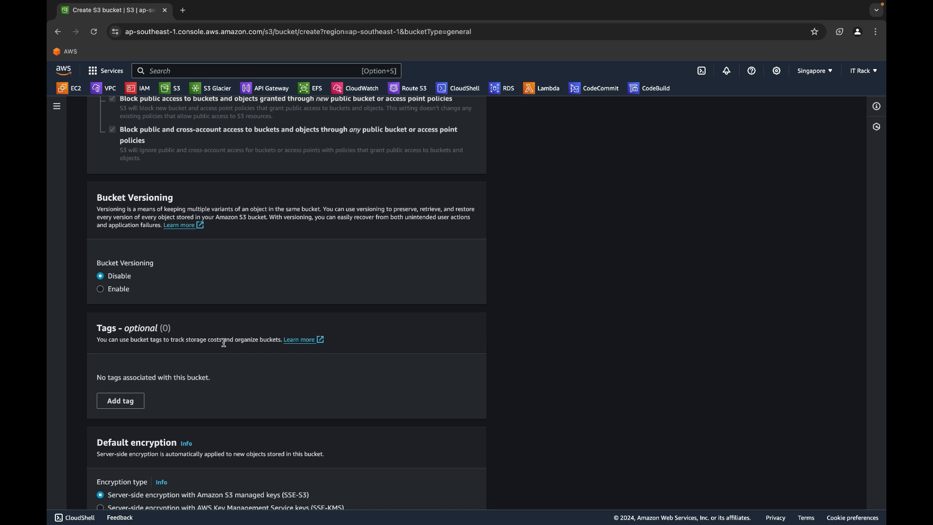
pyautogui.scroll(-1, 223, 342)
pyautogui.scroll(-1, 522, 397)
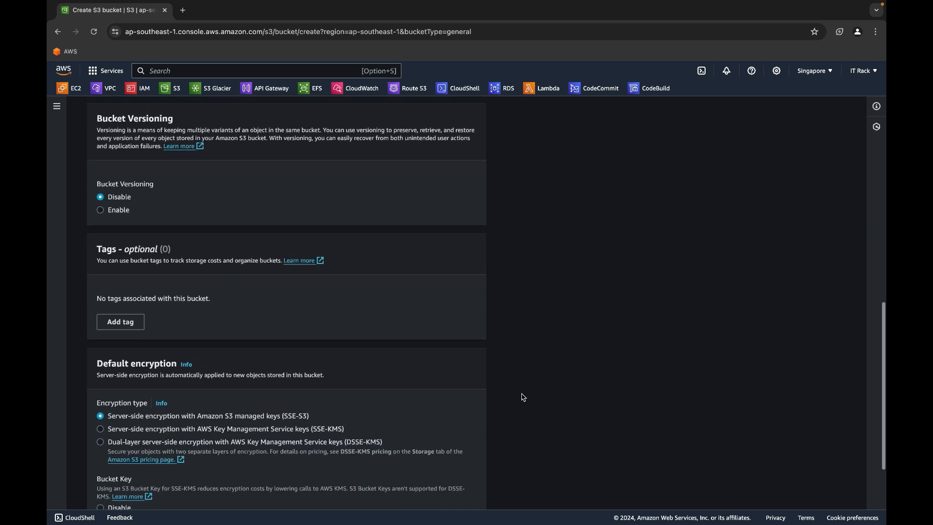
pyautogui.click(116, 317)
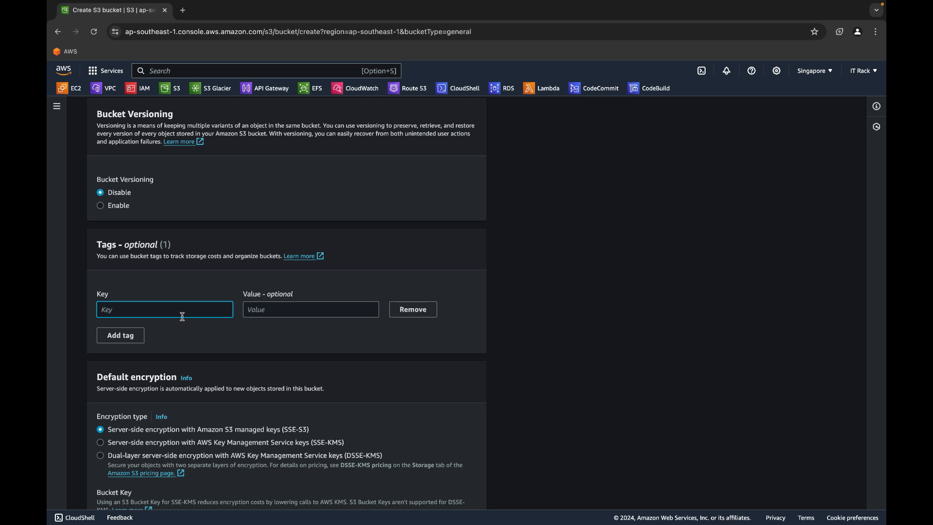
pyautogui.write('Nam')
pyautogui.write('e')
pyautogui.press('Tab')
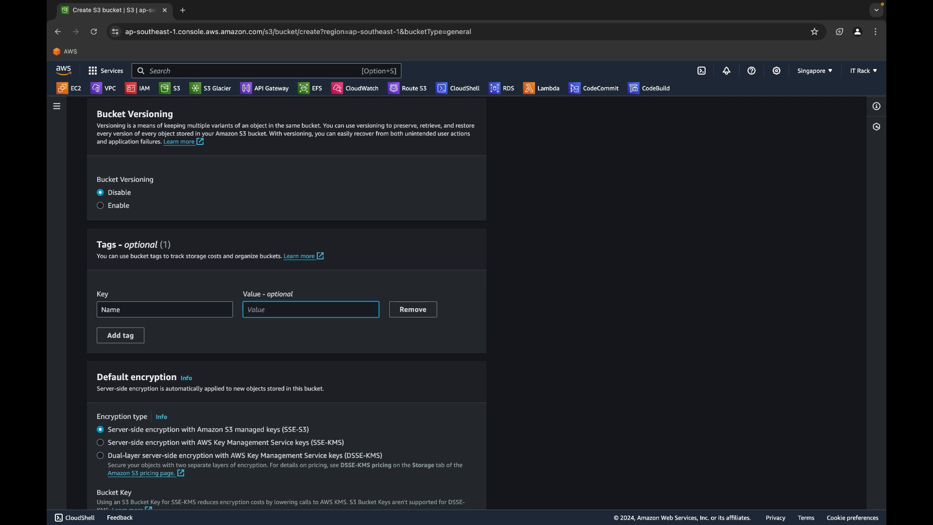
pyautogui.write('Dev')
# Review the new bucket's default encryption options and the Object Lock choices in its advanced settings.
pyautogui.scroll(-3, 188, 338)
pyautogui.scroll(-2, 188, 339)
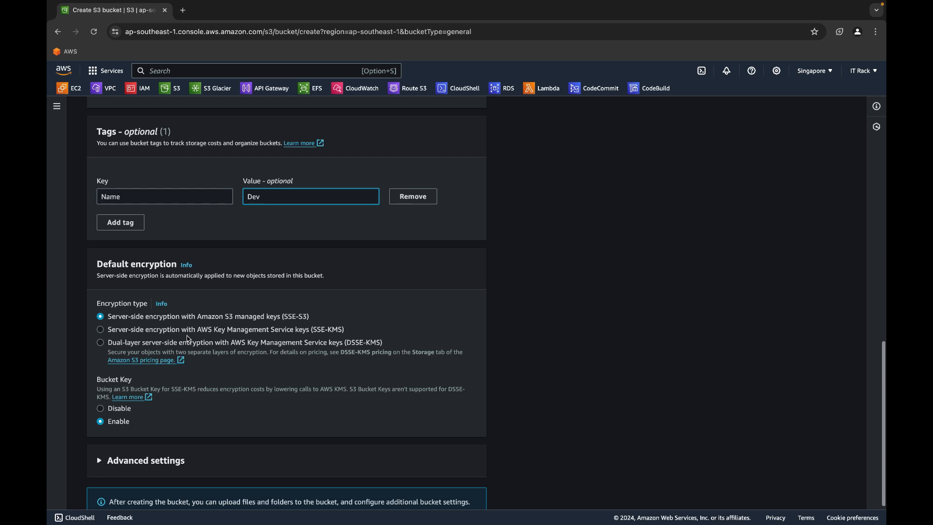
pyautogui.scroll(-1, 508, 318)
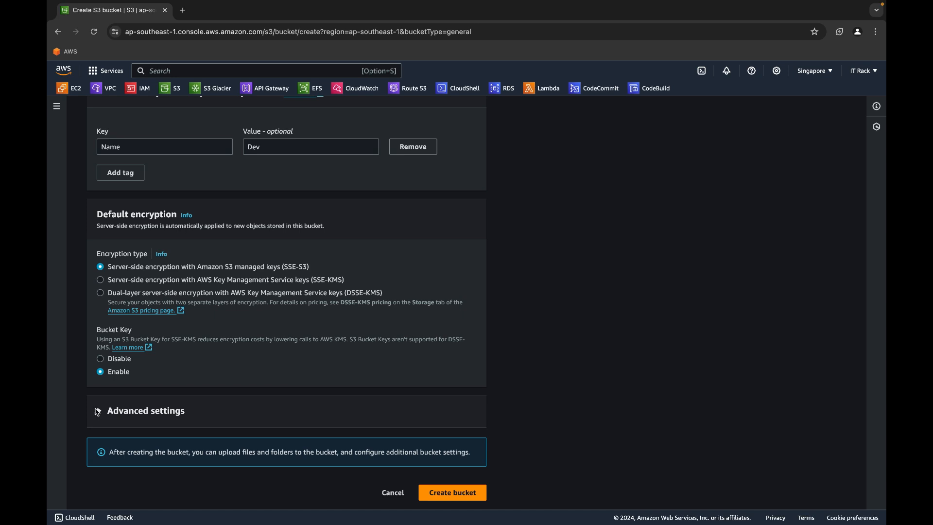
pyautogui.click(99, 411)
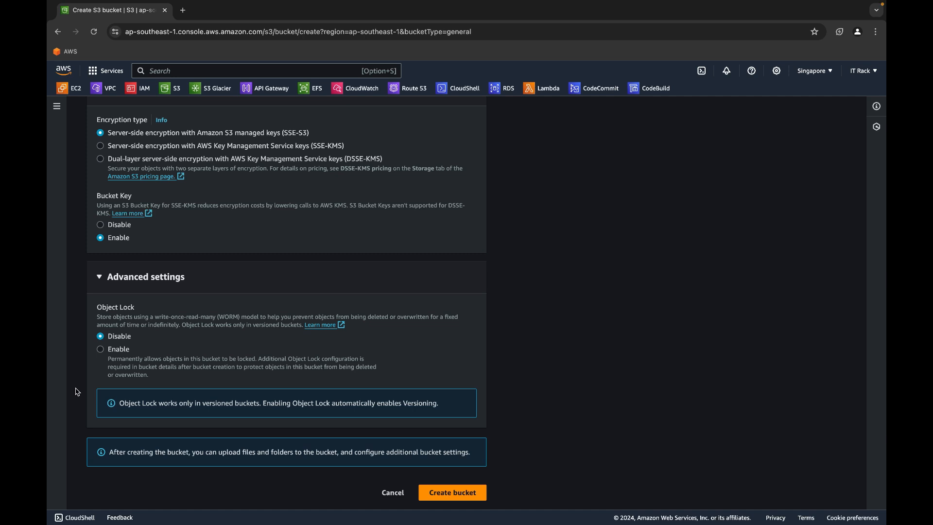
pyautogui.click(100, 278)
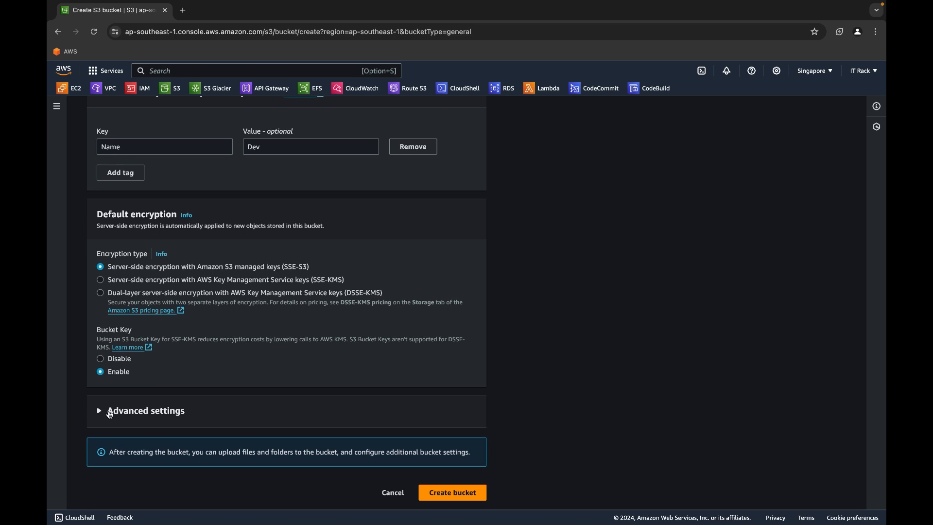
pyautogui.click(100, 412)
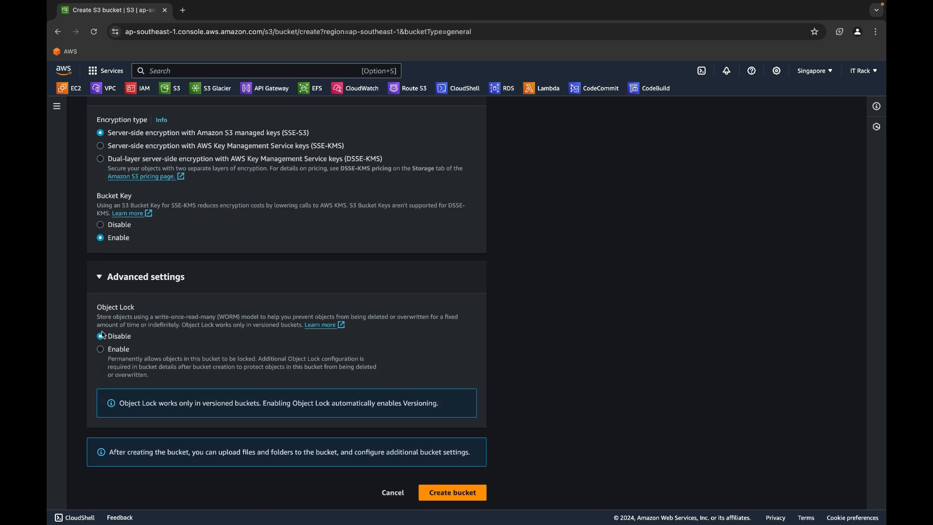
pyautogui.click(100, 280)
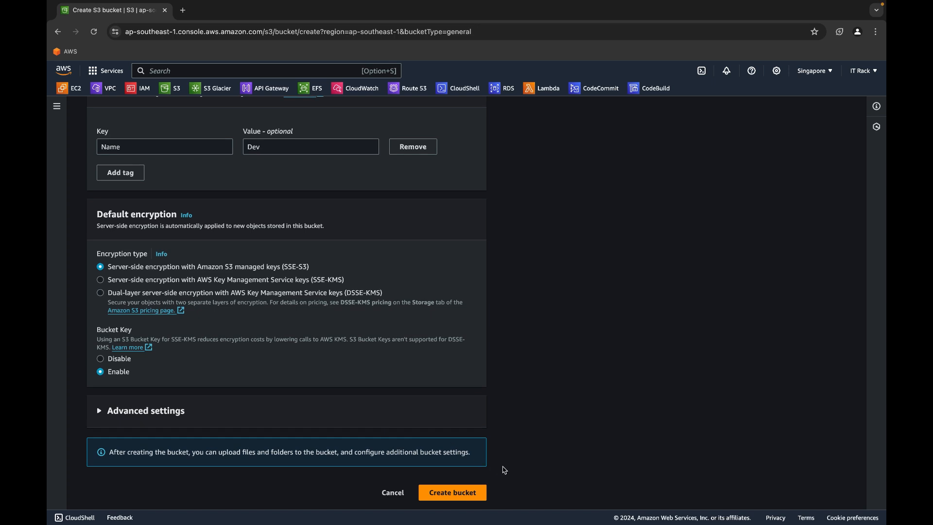
pyautogui.scroll(1, 463, 497)
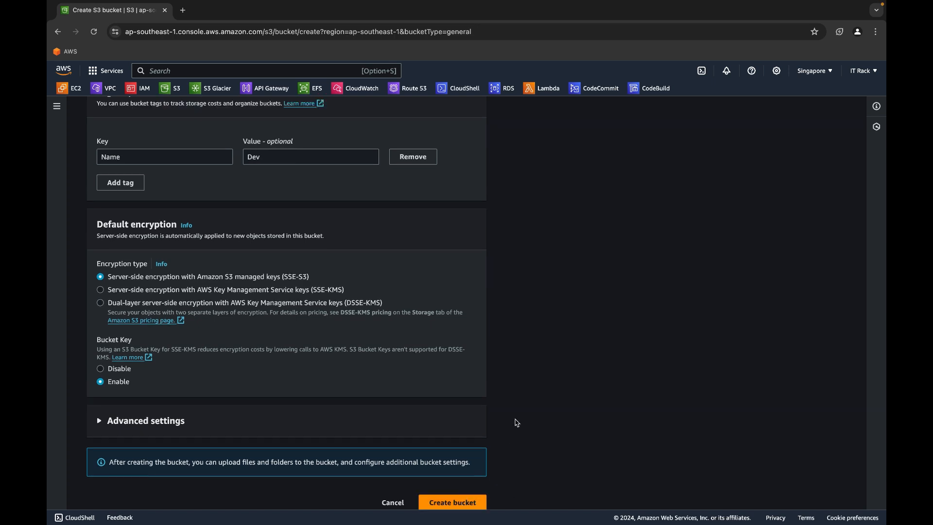
pyautogui.scroll(-1, 517, 423)
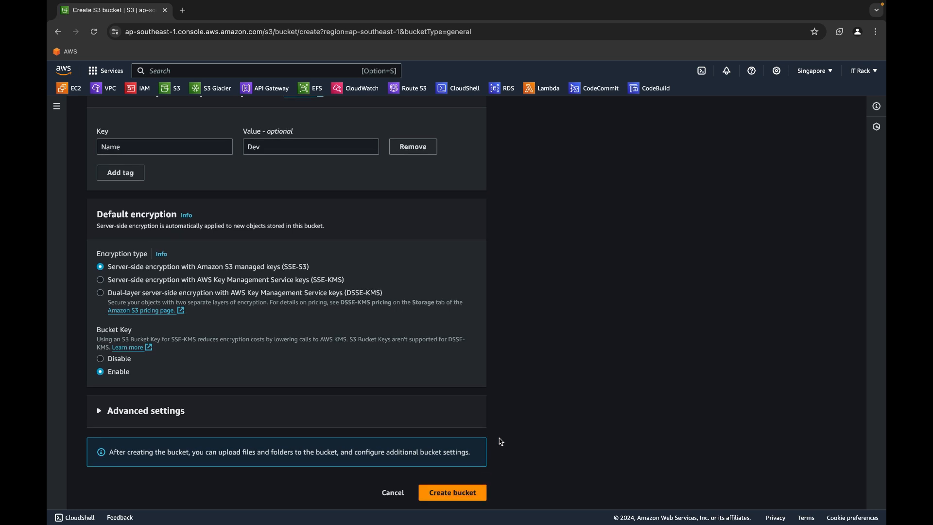
# Extend the bucket name to testbucket224466 in the general configuration.
pyautogui.scroll(1, 501, 442)
pyautogui.scroll(6, 501, 442)
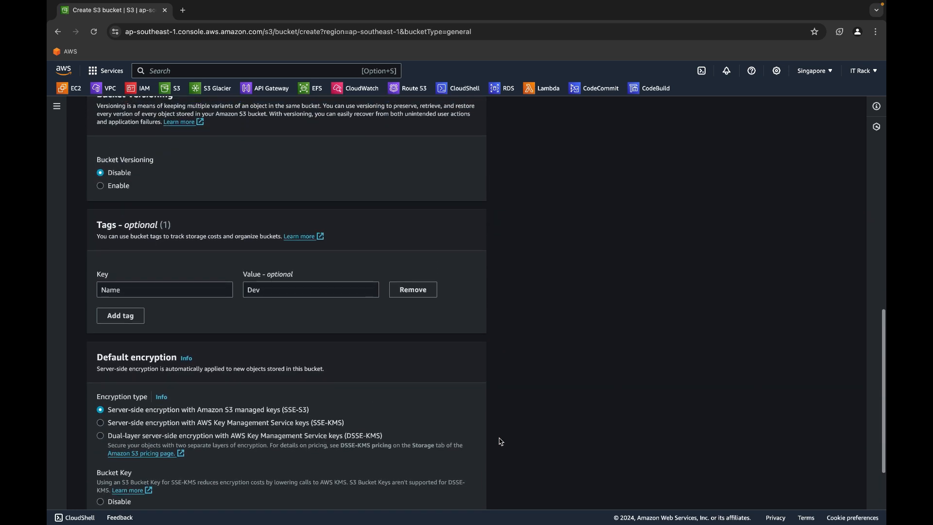
pyautogui.scroll(13, 500, 442)
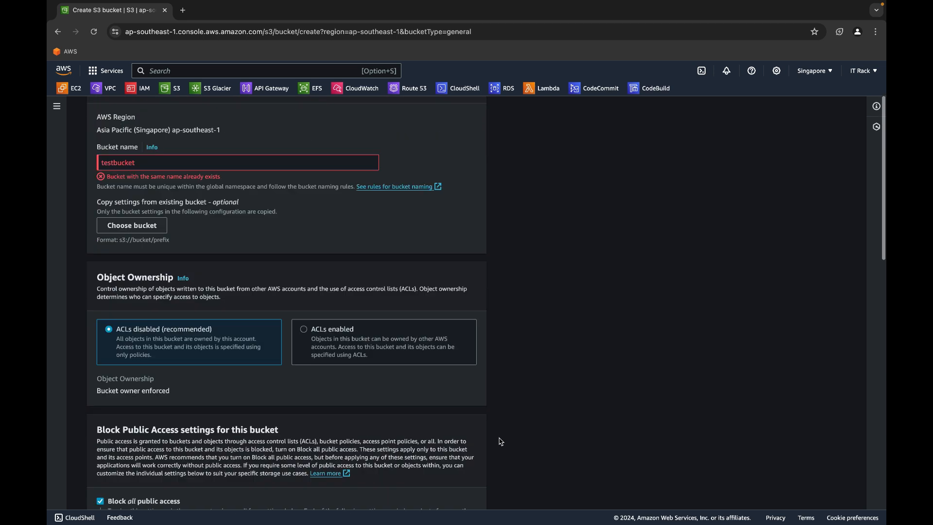
pyautogui.click(255, 258)
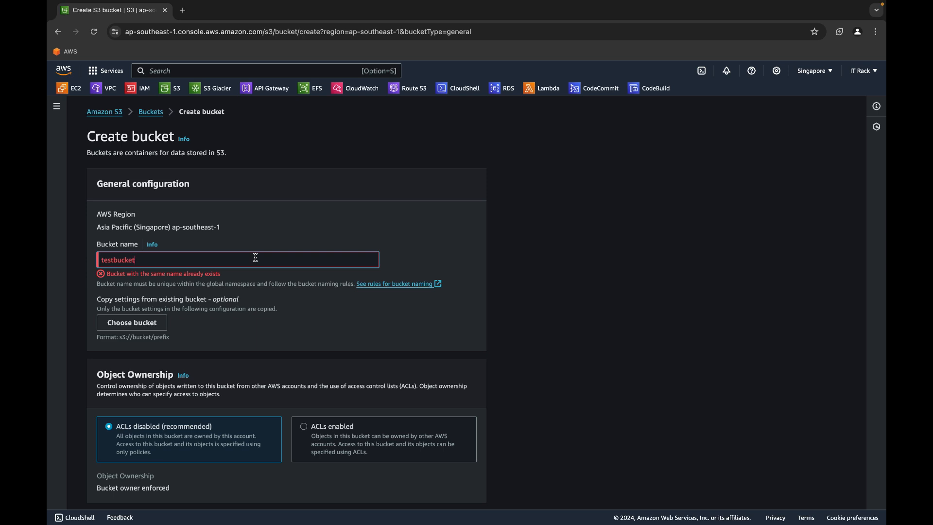
pyautogui.write('224466')
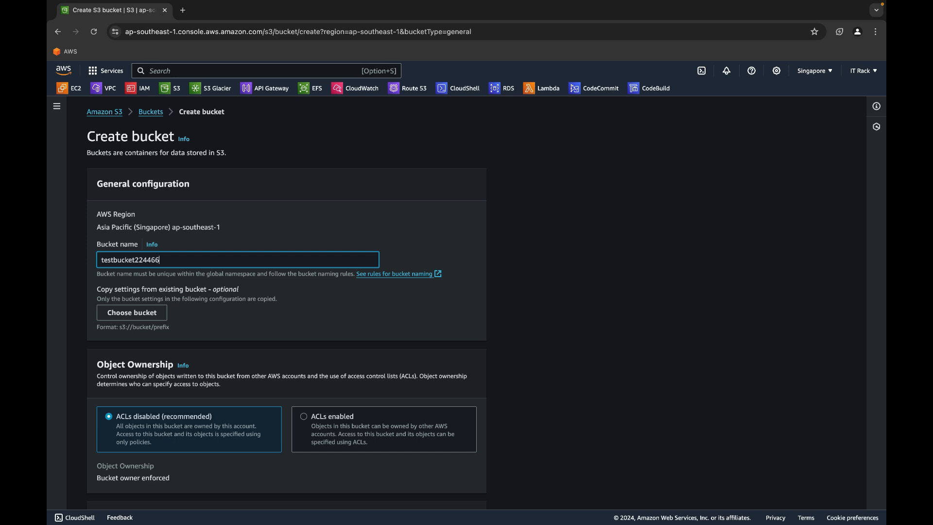
pyautogui.press('Tab')
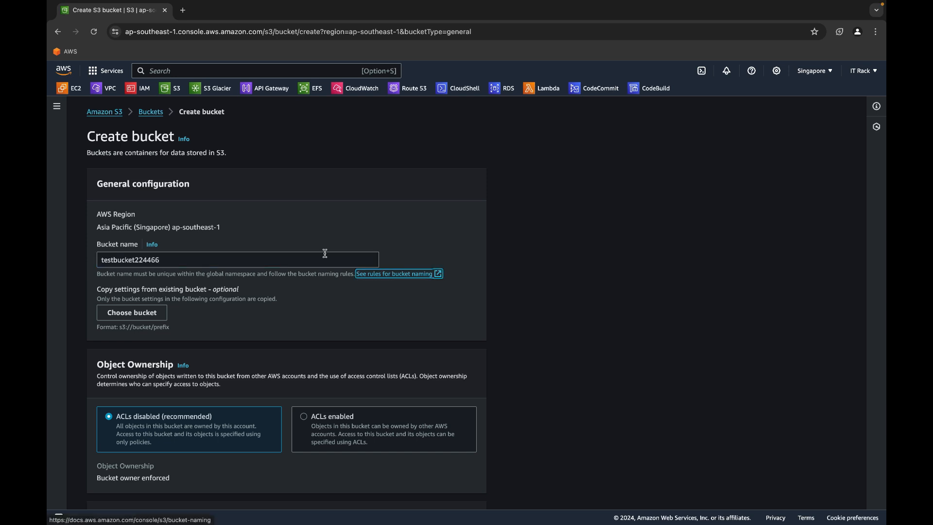
# Create the bucket, keeping the remaining configuration as it is.
pyautogui.scroll(-1, 471, 333)
pyautogui.scroll(-15, 472, 333)
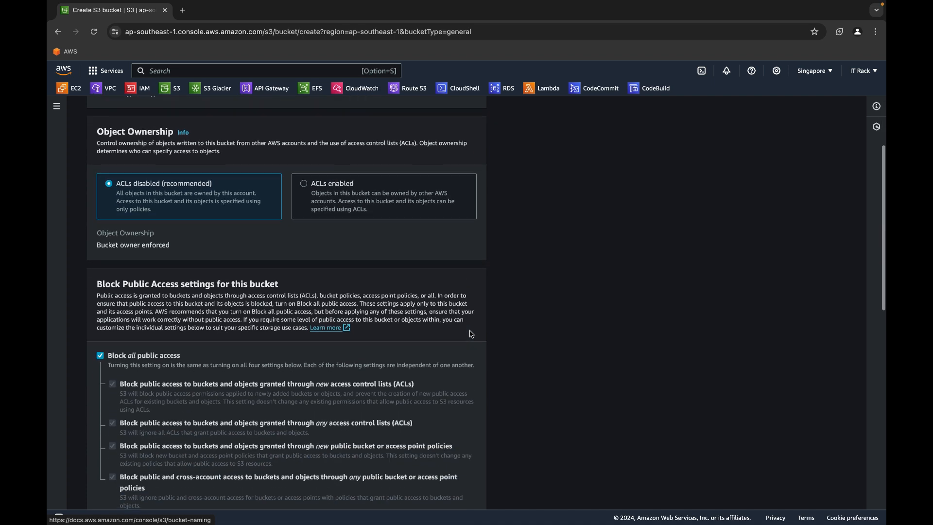
pyautogui.scroll(-5, 471, 333)
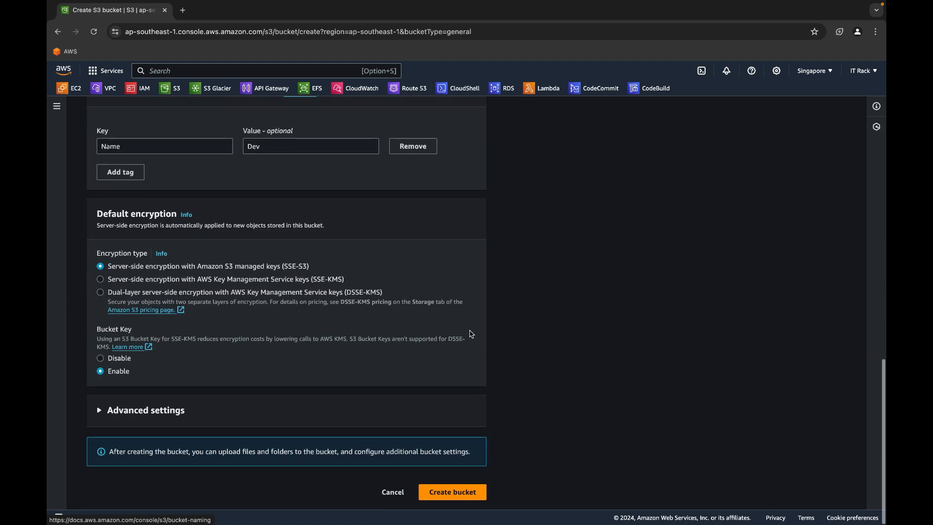
pyautogui.click(446, 491)
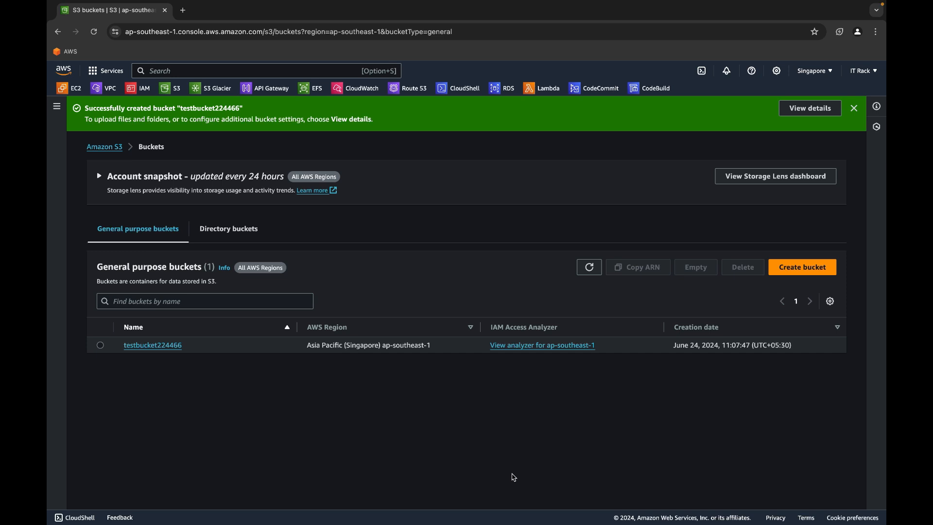
# Check the new bucket's entry in the list and the creation notice, and dismiss the notice.
pyautogui.moveTo(122, 348); pyautogui.dragTo(192, 351)
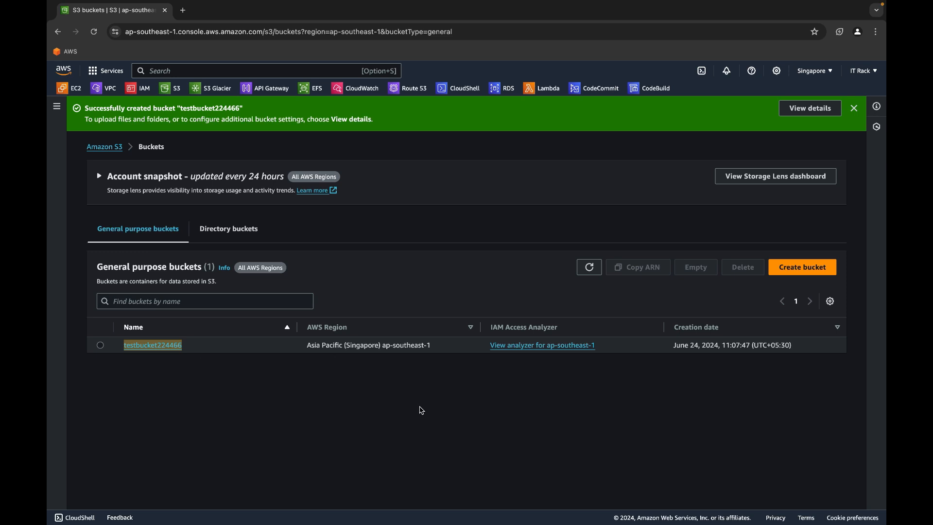
pyautogui.moveTo(85, 109); pyautogui.dragTo(250, 112)
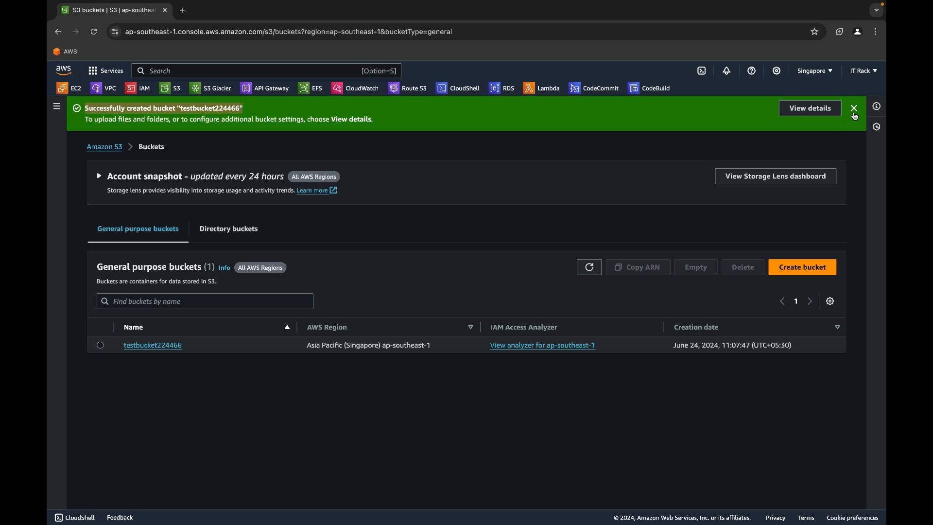
pyautogui.click(855, 110)
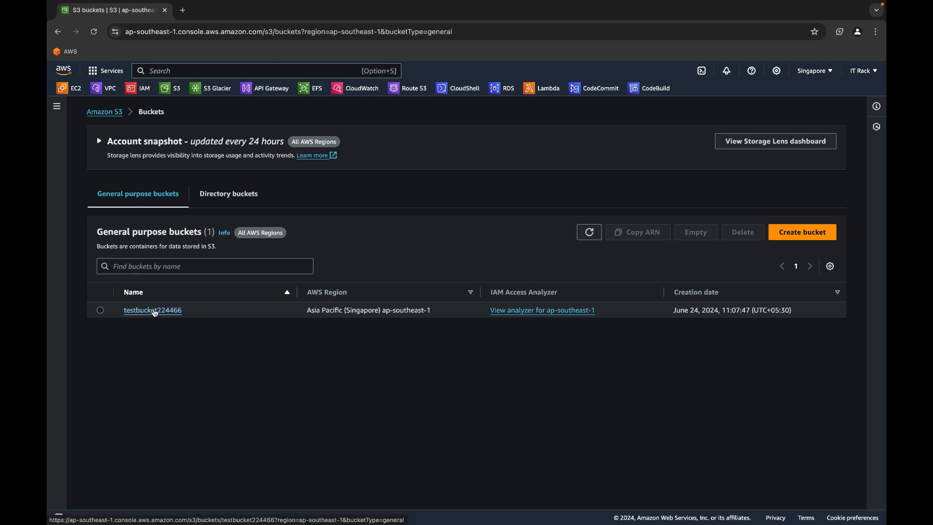
# Open the testbucket224466 bucket and start an upload, bringing up the file chooser for adding files.
pyautogui.click(154, 312)
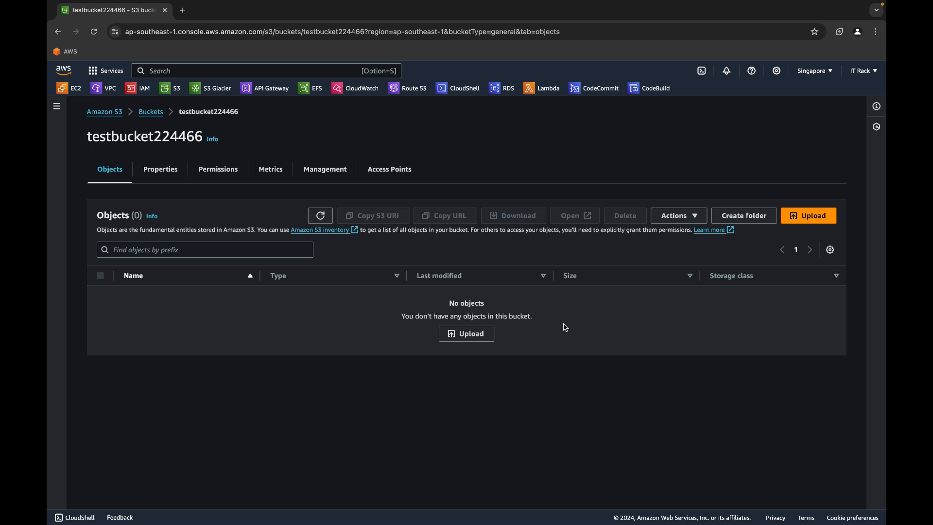
pyautogui.click(809, 217)
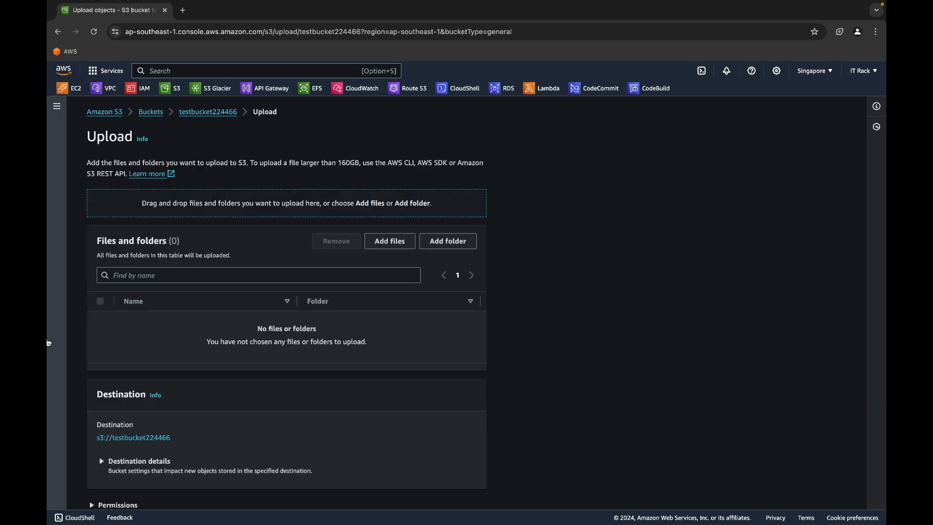
pyautogui.scroll(-1, 236, 328)
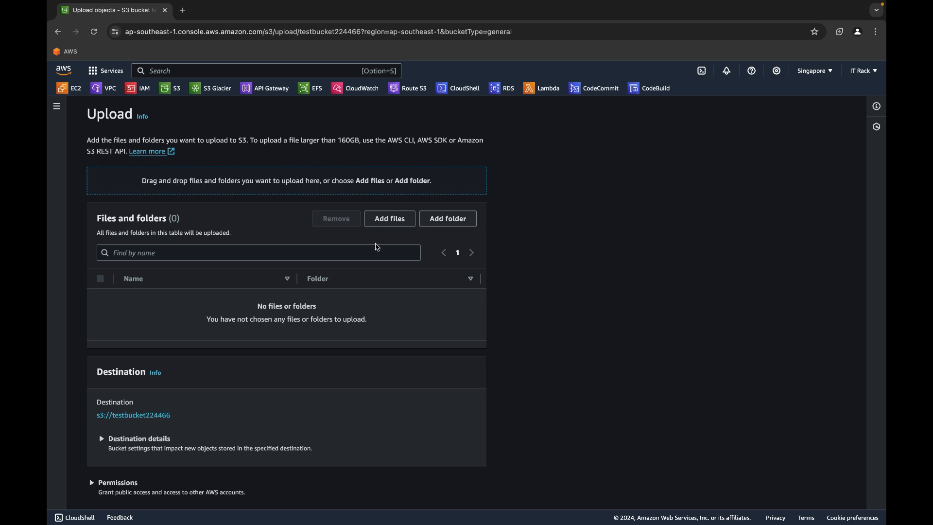
pyautogui.click(386, 224)
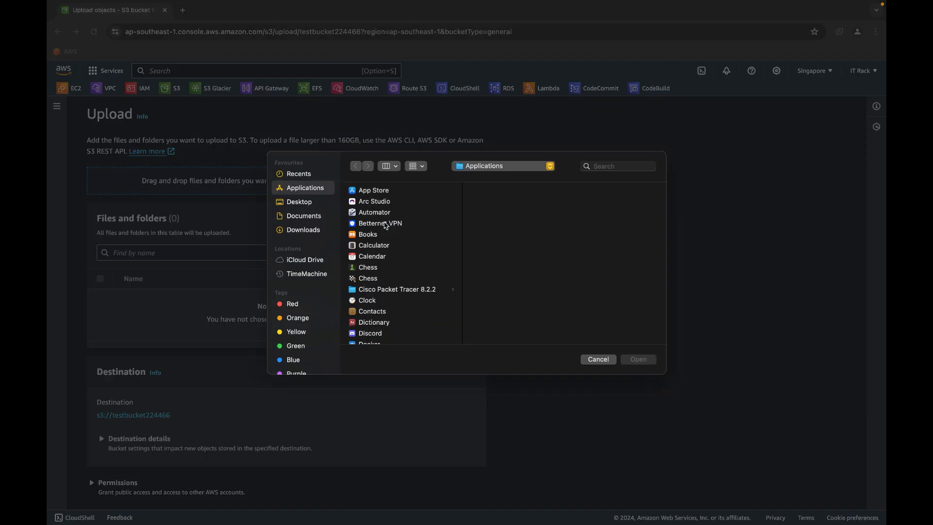
# Look through the Documents, Downloads and Desktop folders for a file to upload.
pyautogui.click(306, 216)
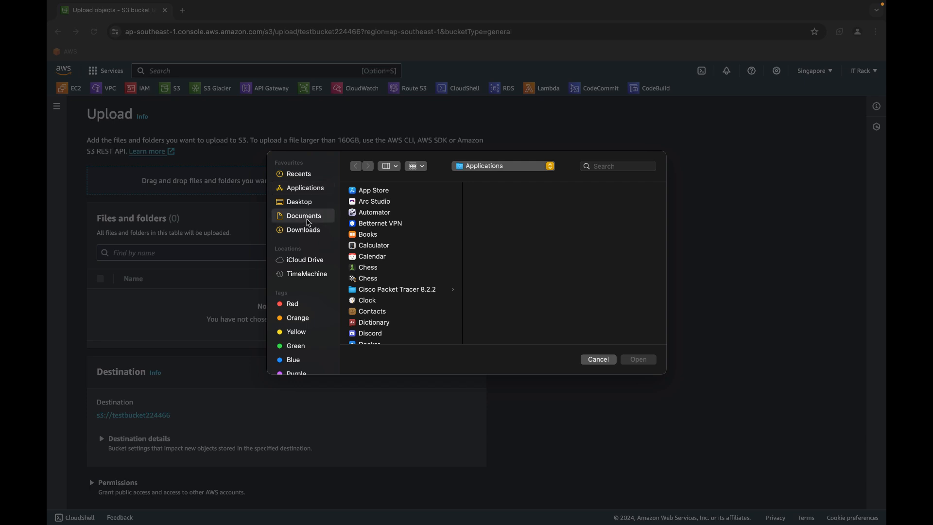
pyautogui.click(311, 235)
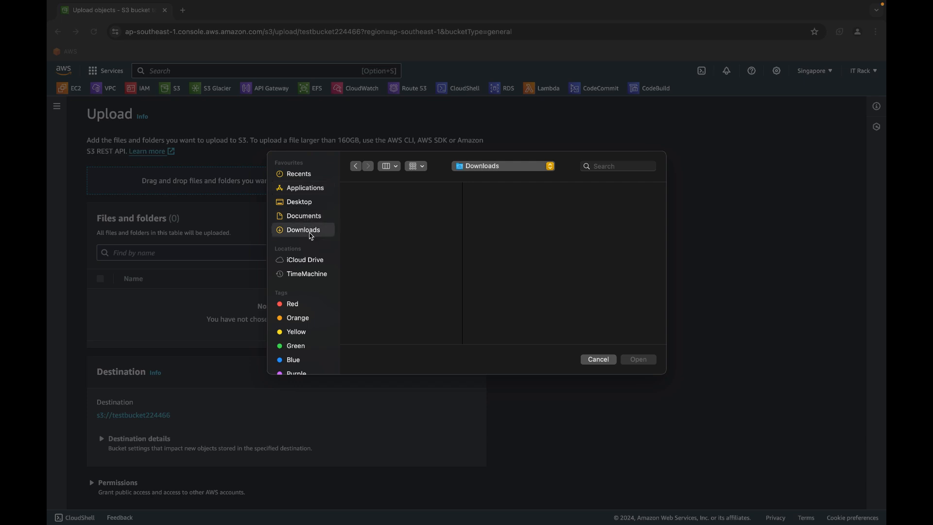
pyautogui.click(296, 207)
pyautogui.click(307, 218)
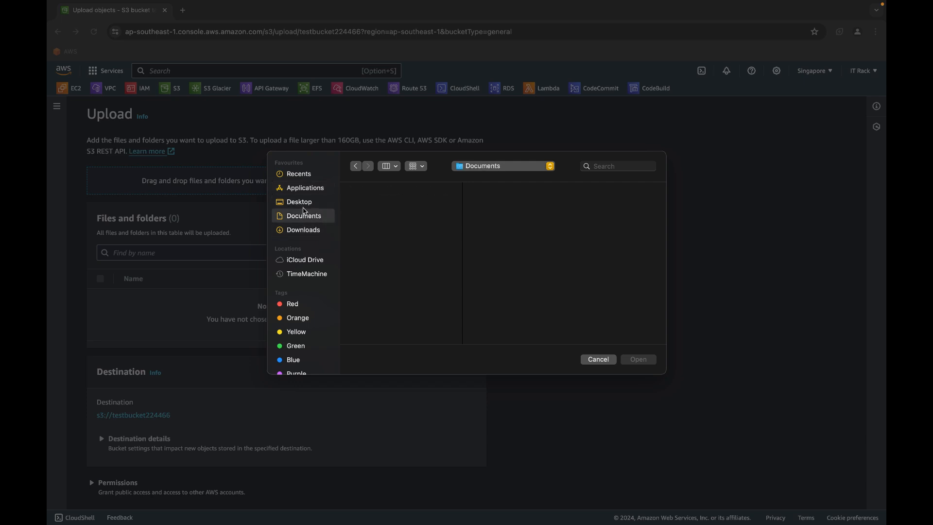
pyautogui.click(303, 206)
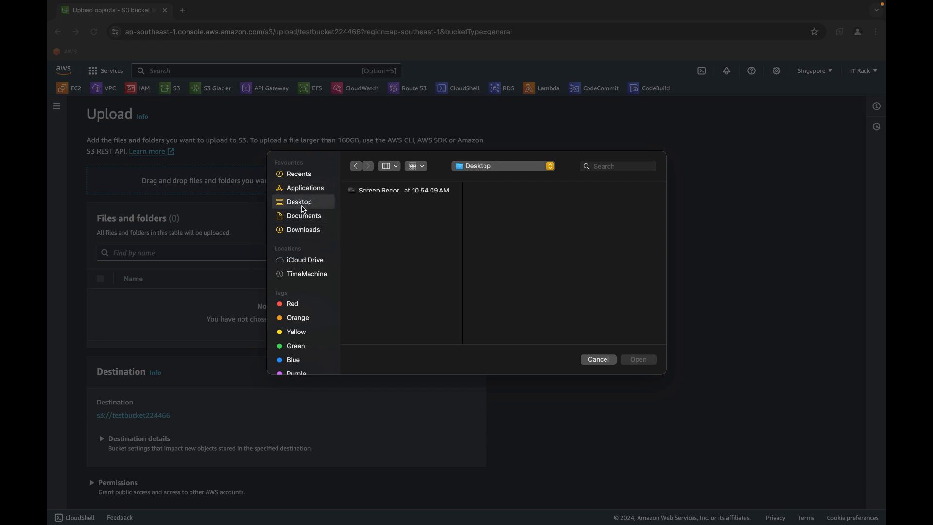
pyautogui.click(328, 216)
pyautogui.click(305, 230)
# Add TextEdit from the Applications folder to the files to upload.
pyautogui.click(297, 190)
pyautogui.scroll(-3, 387, 286)
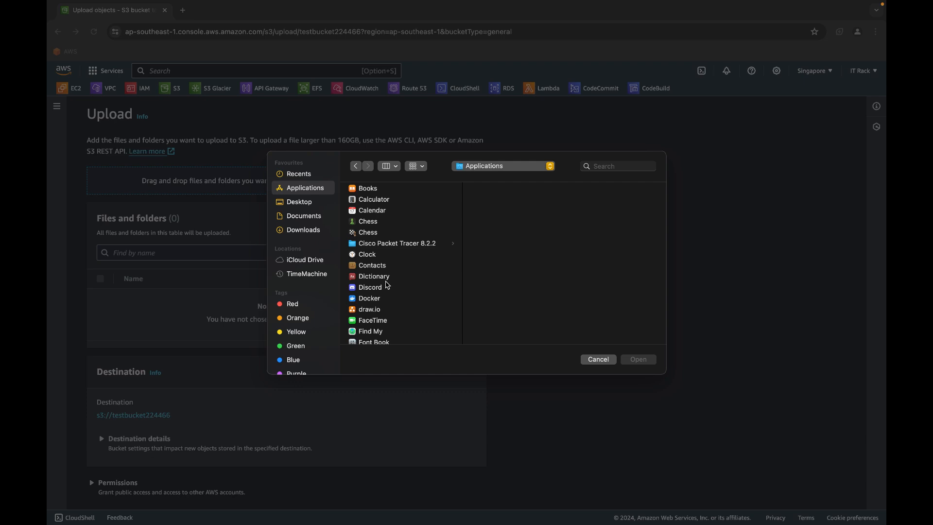
pyautogui.scroll(-3, 387, 286)
pyautogui.scroll(-4, 384, 251)
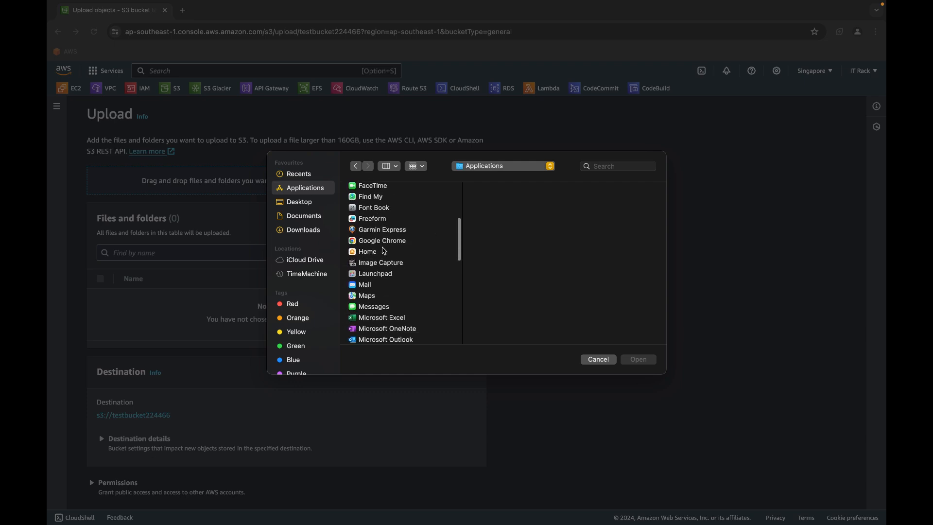
pyautogui.scroll(-10, 385, 251)
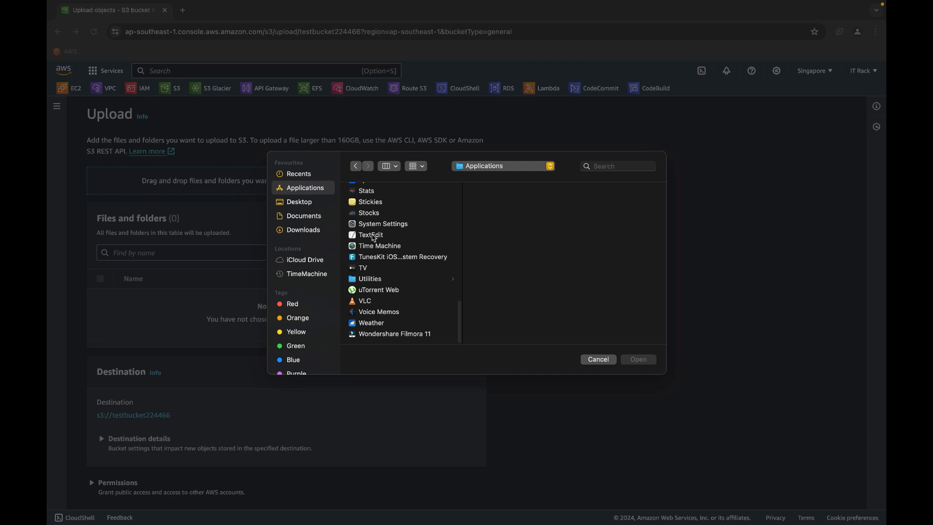
pyautogui.doubleClick(374, 238)
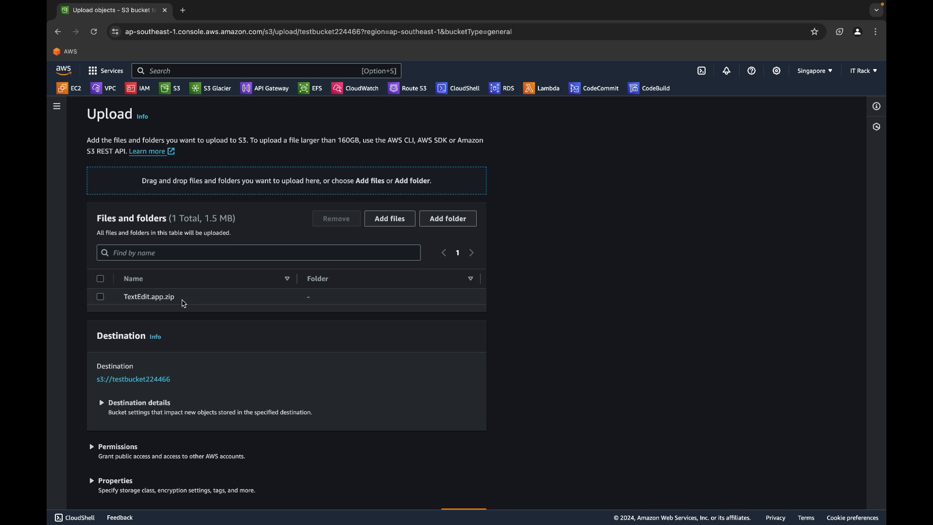
# Upload TextEdit.app.zip to the bucket and return to the list of buckets.
pyautogui.scroll(-2, 183, 303)
pyautogui.scroll(3, 184, 304)
pyautogui.scroll(-2, 184, 304)
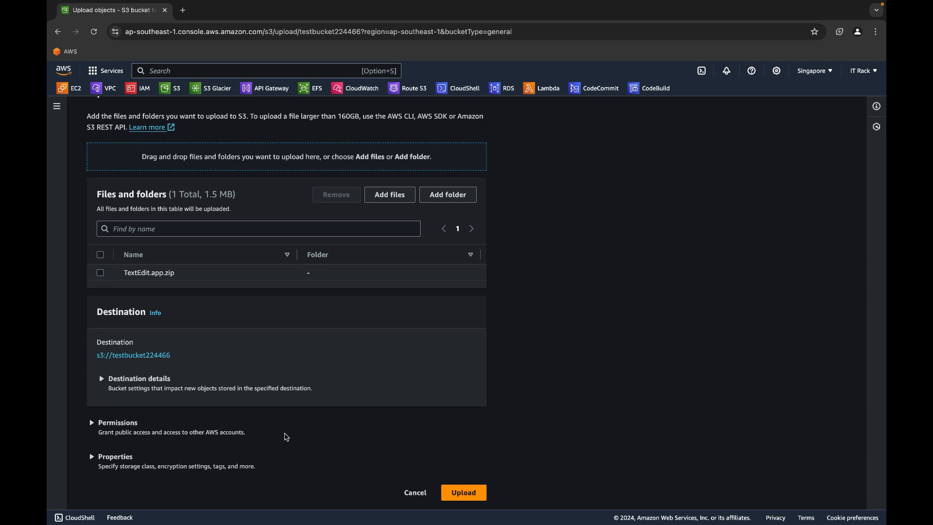
pyautogui.click(474, 494)
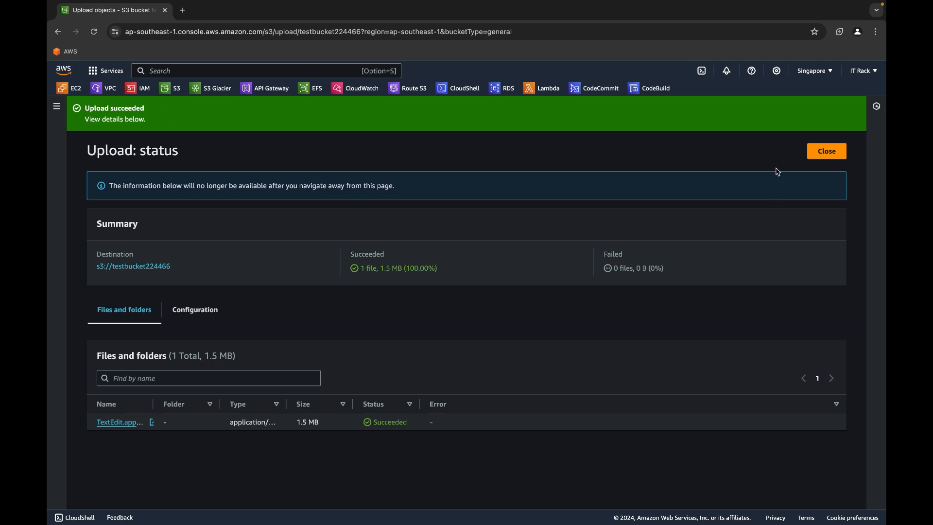
pyautogui.click(823, 151)
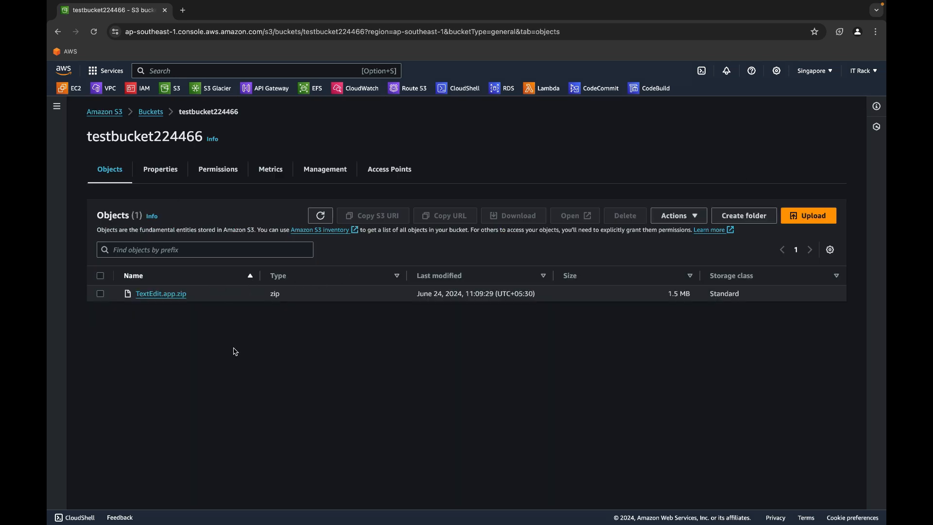
pyautogui.click(151, 112)
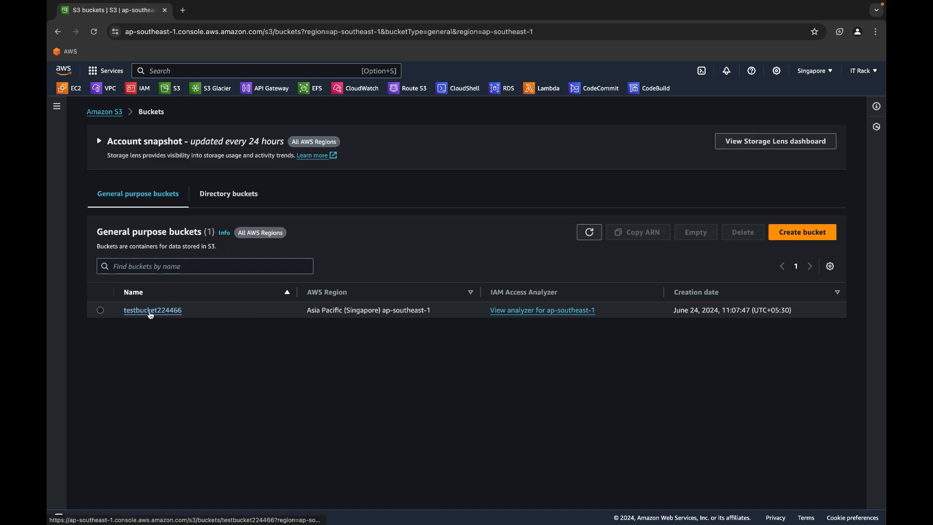
# Check the objects stored in testbucket224466 and go back up through the bucket list to the Amazon S3 home page.
pyautogui.click(151, 311)
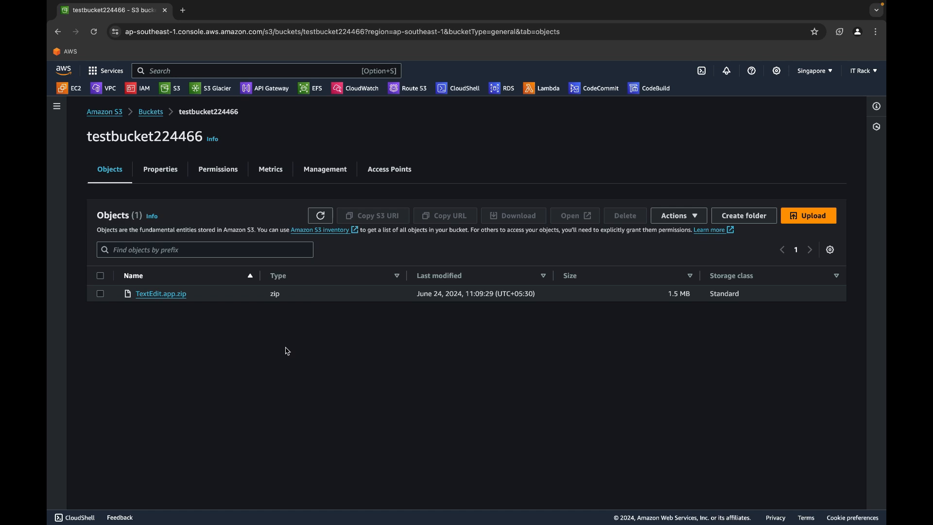
pyautogui.click(156, 114)
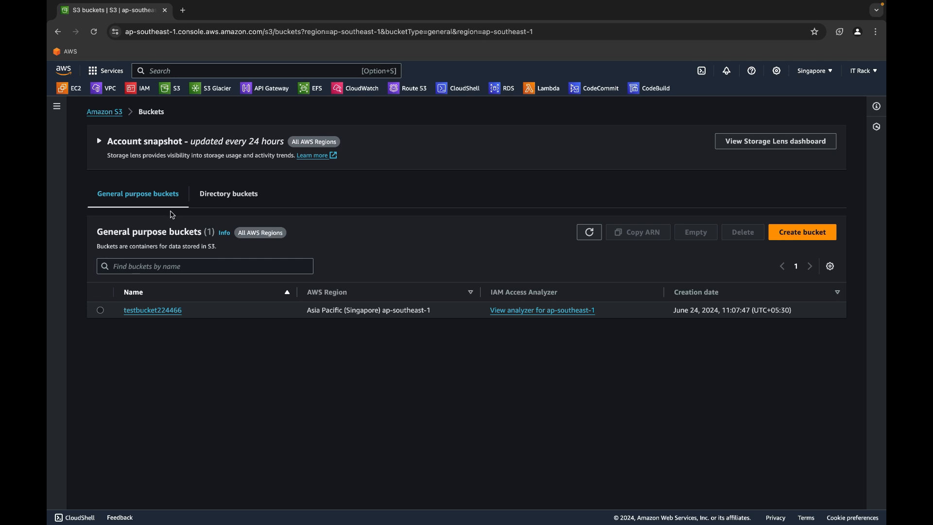
pyautogui.click(105, 112)
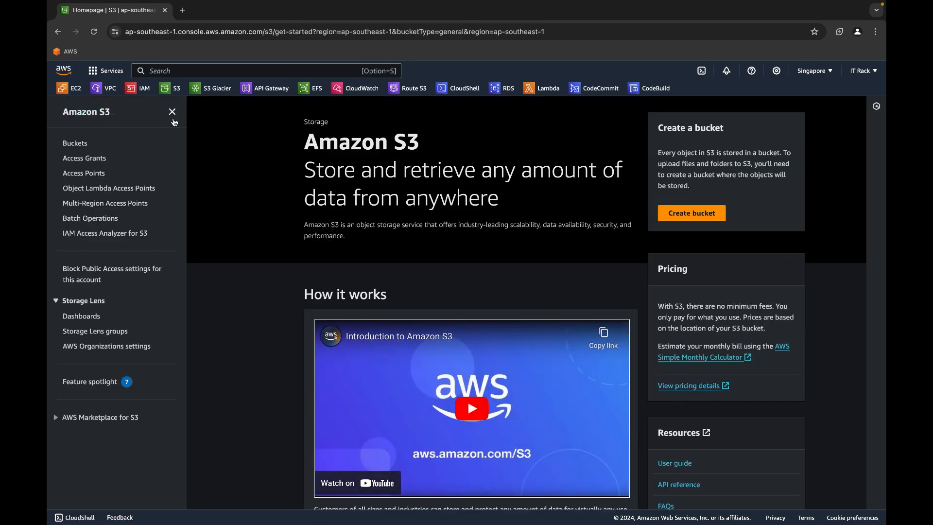
pyautogui.click(172, 113)
# Go to Console Home, look up s3 in the service search, and open S3 from the favorite services.
pyautogui.click(68, 75)
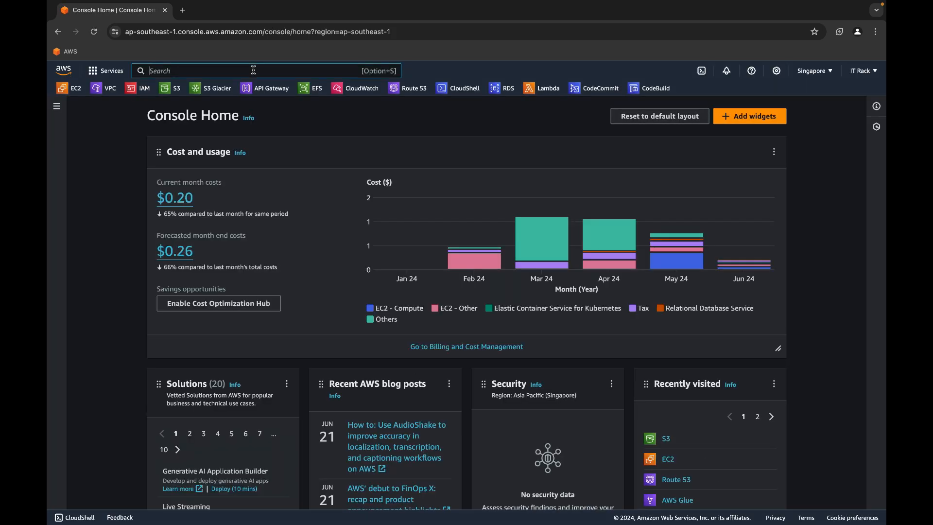
pyautogui.write('s2')
pyautogui.press('BackSpace')
pyautogui.write('3')
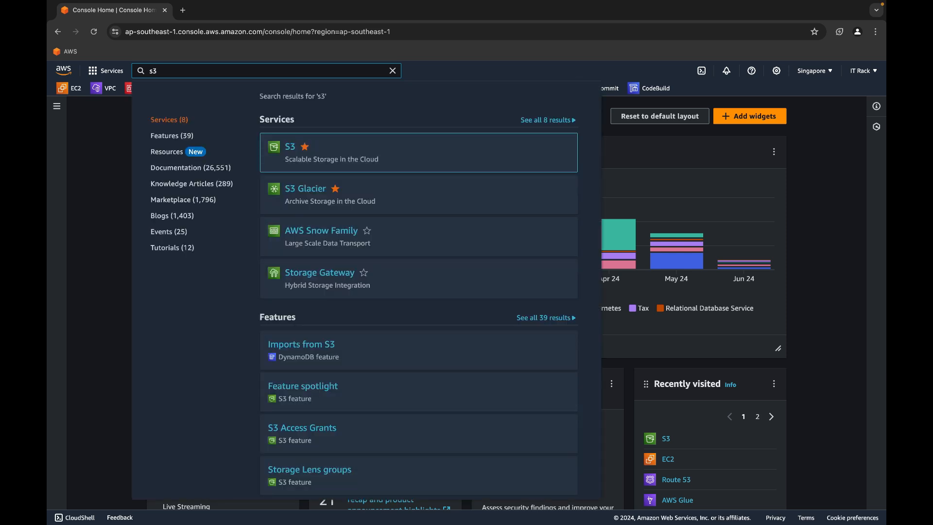
pyautogui.moveTo(305, 155)
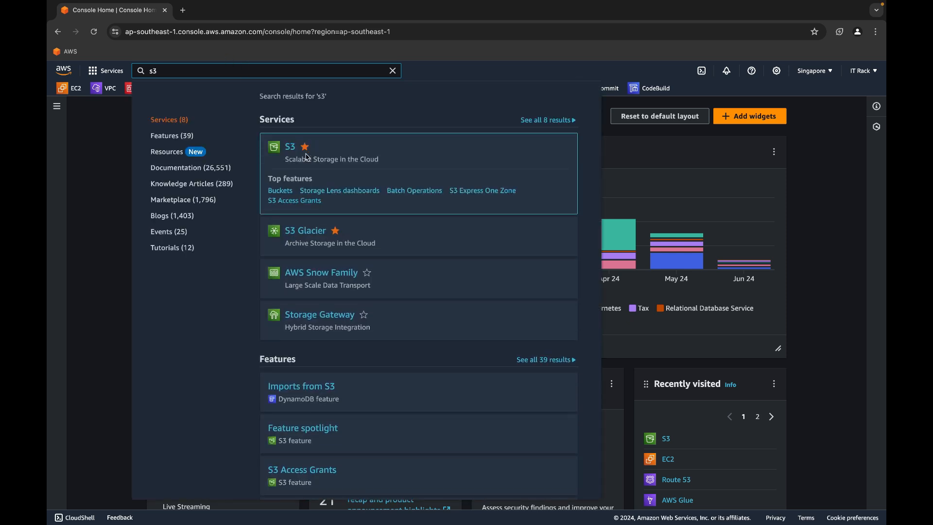
pyautogui.click(90, 170)
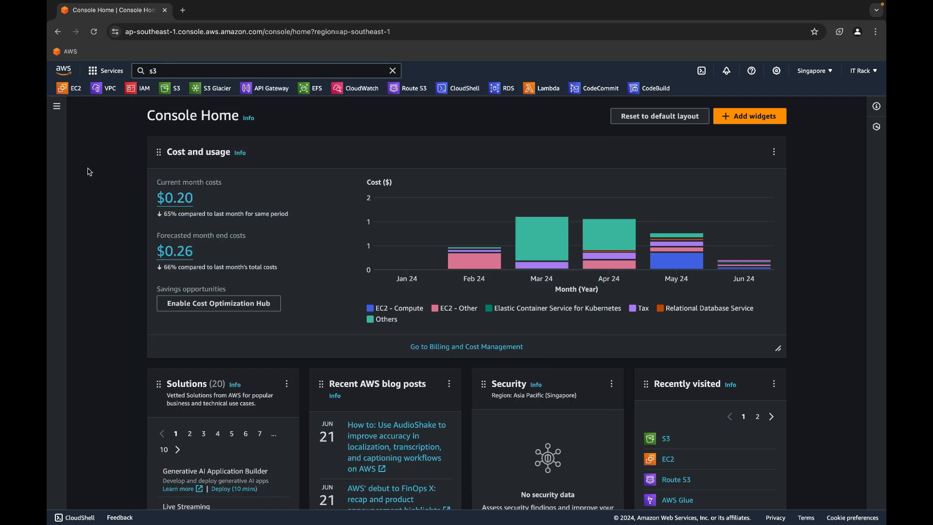
pyautogui.click(178, 93)
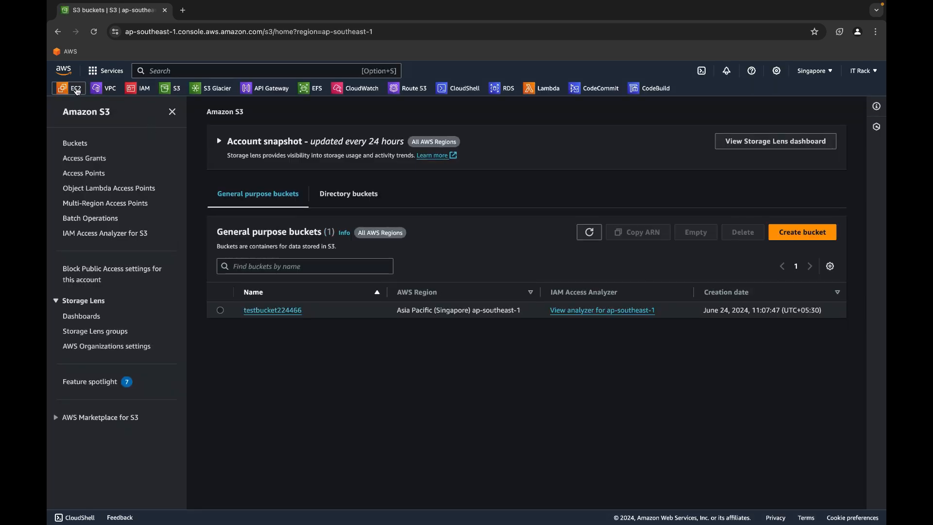
# Return to Console Home, search the services for s3, and open the S3 service from the results.
pyautogui.click(66, 75)
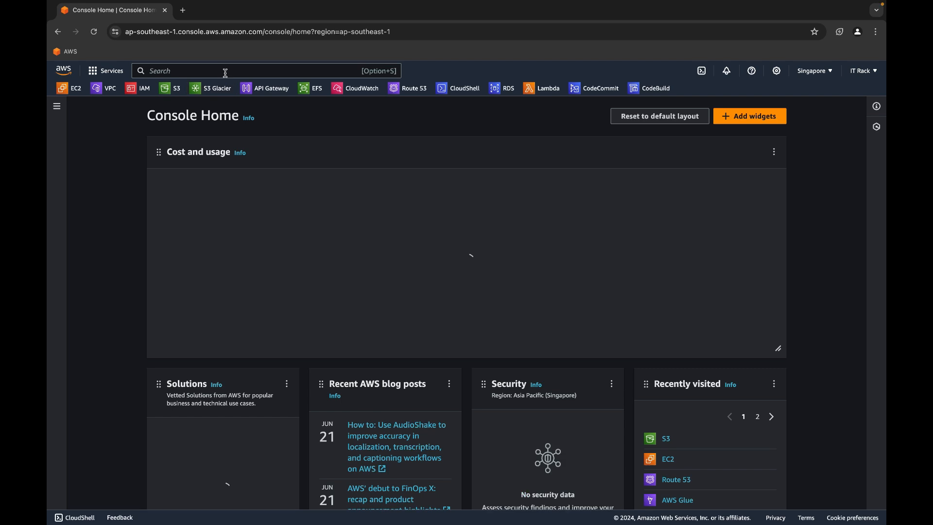
pyautogui.click(227, 71)
pyautogui.write('s3')
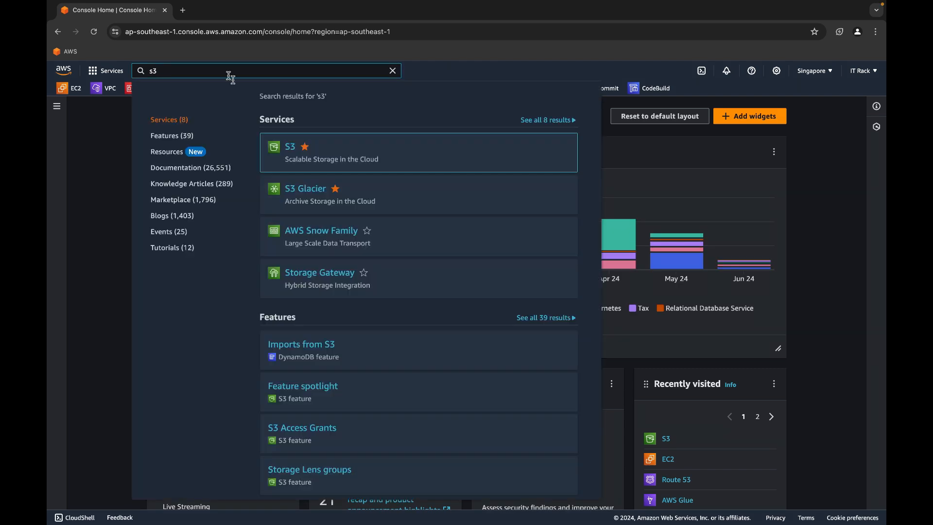
pyautogui.click(291, 147)
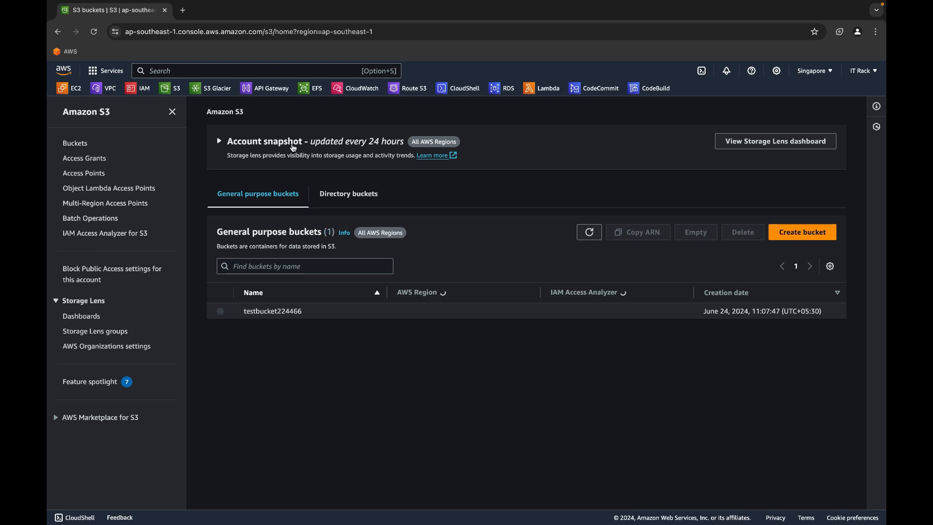